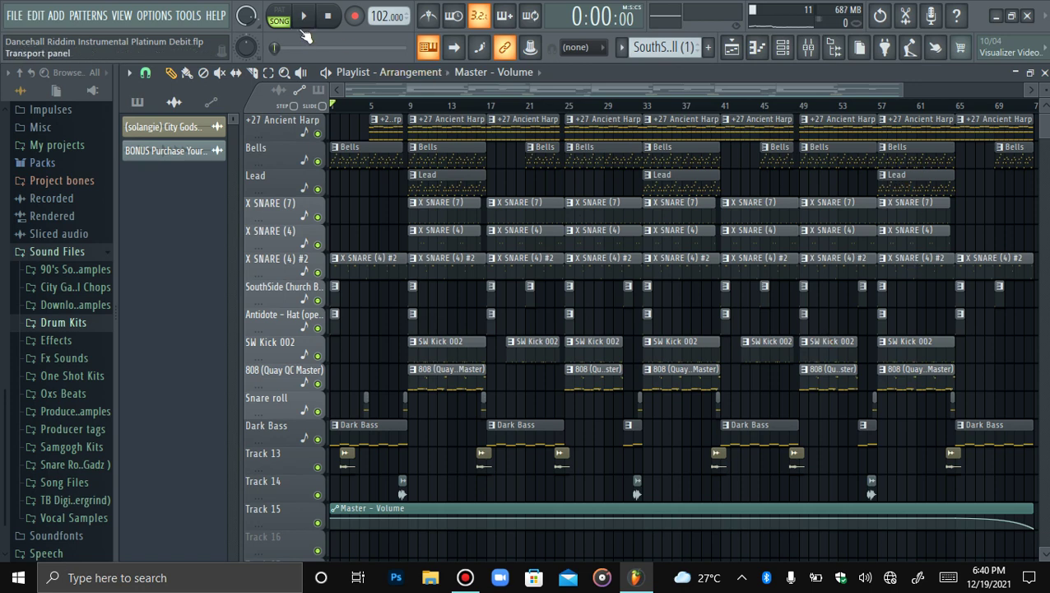
# Step: Play the full arrangement from the start in song mode and stop it near bar 17
pyautogui.click(308, 23)
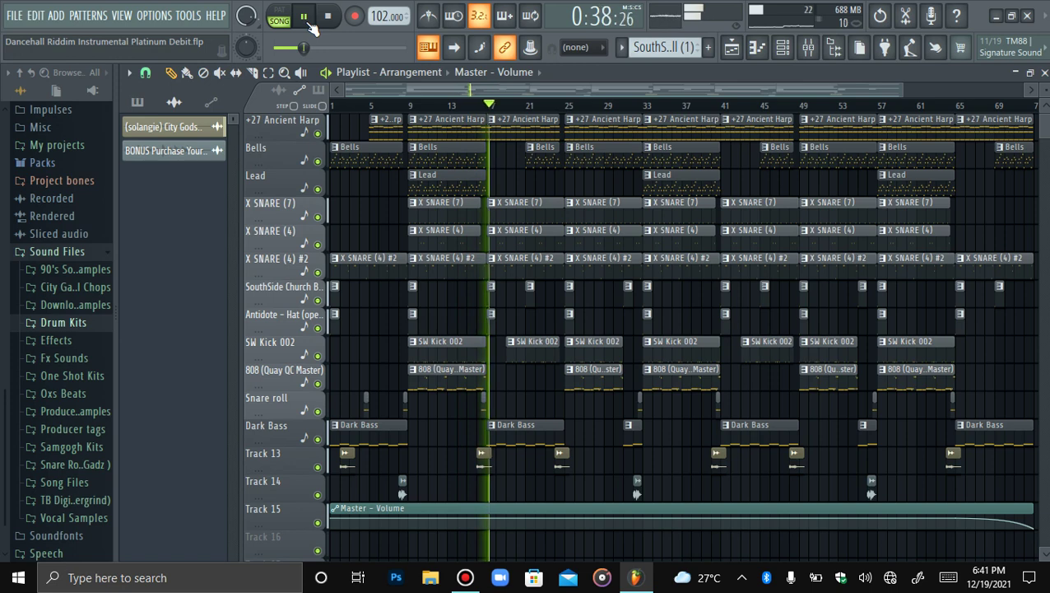
pyautogui.press('space')
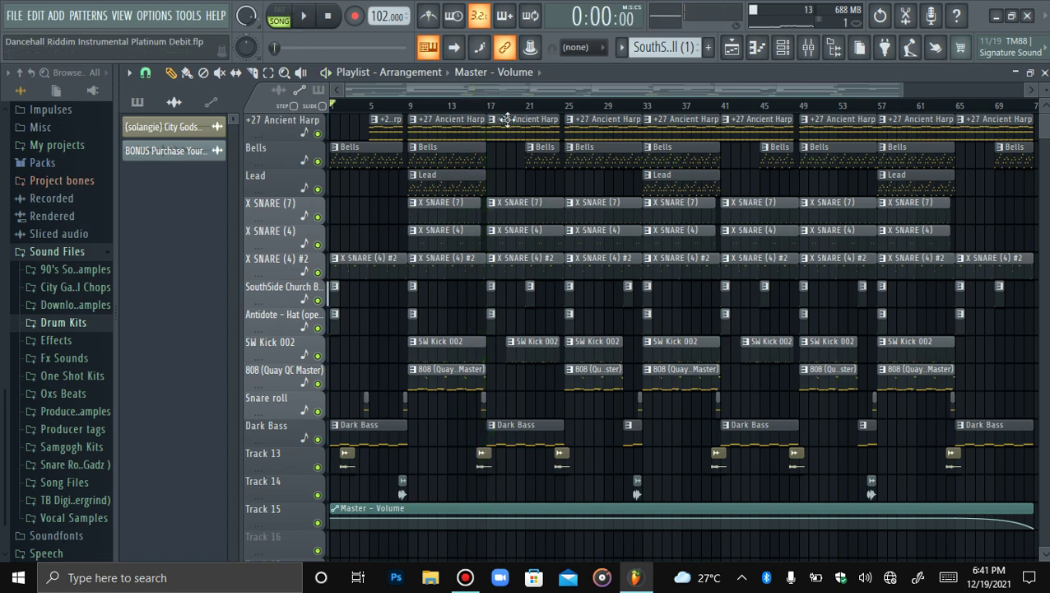
# Step: Display all channels in the channel rack and switch to pattern mode with the +27 Ancient Harp pattern selected
pyautogui.click(783, 47)
pyautogui.click(345, 77)
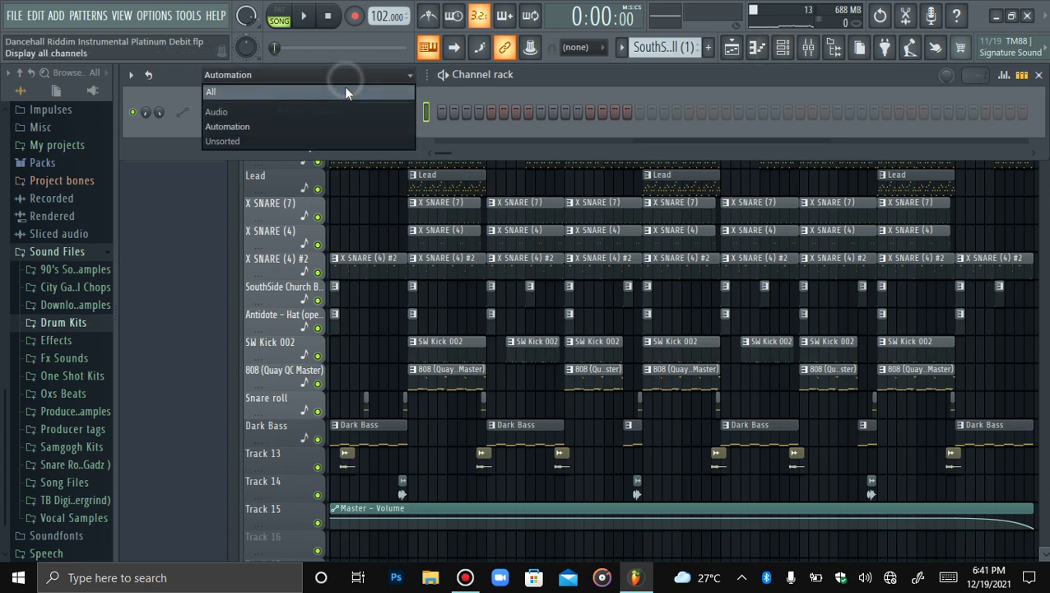
pyautogui.click(344, 91)
pyautogui.click(621, 51)
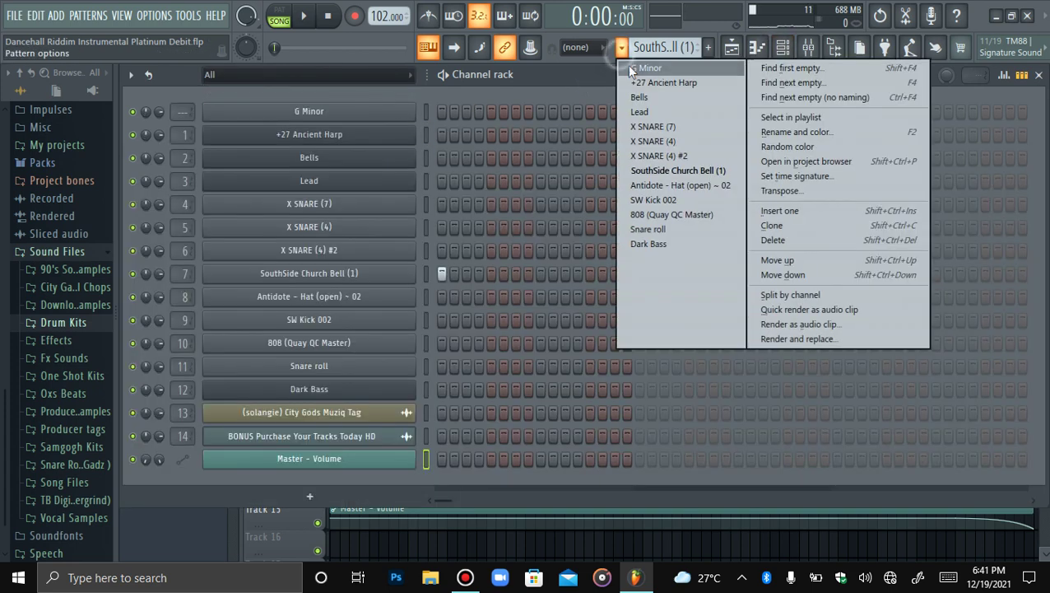
pyautogui.click(683, 82)
pyautogui.click(284, 14)
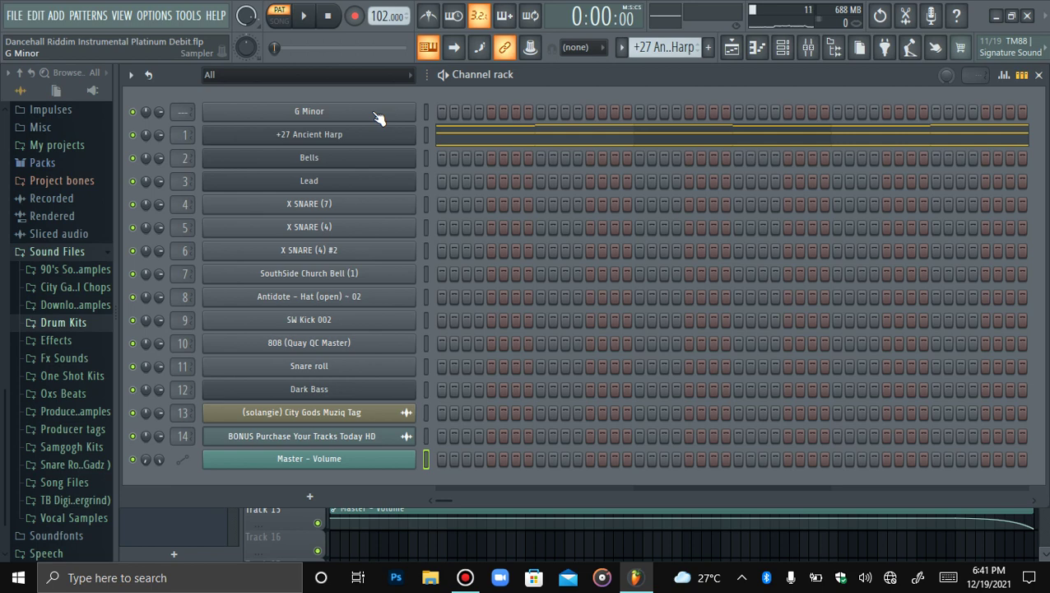
# Step: Open the +27 Ancient Harp channel's Xpand!2 instrument and examine which preset it uses
pyautogui.rightClick(374, 134)
pyautogui.click(368, 131)
pyautogui.click(369, 134)
pyautogui.click(195, 101)
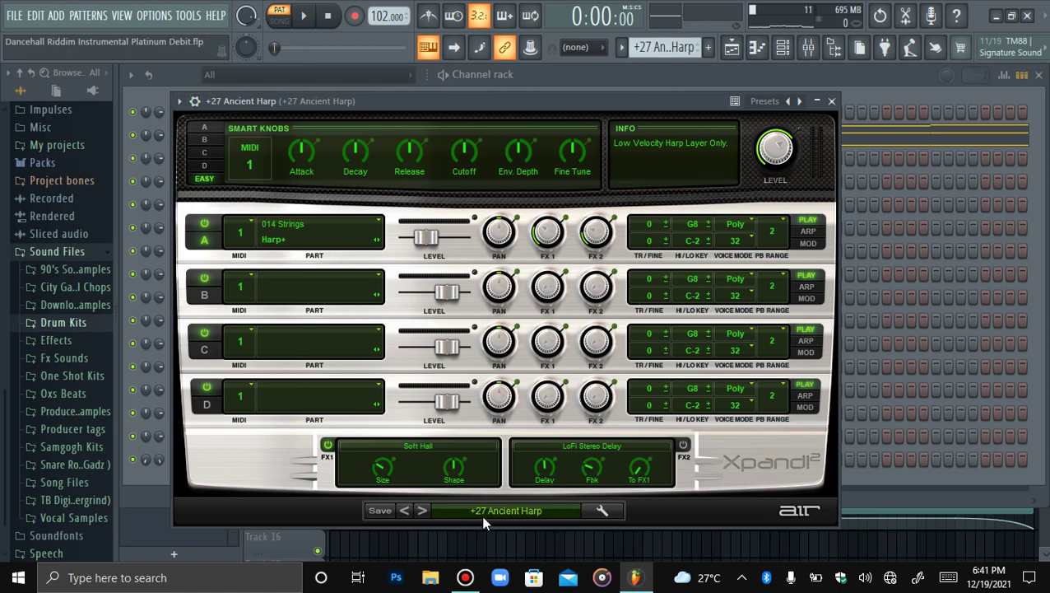
pyautogui.moveTo(506, 110); pyautogui.dragTo(535, 152)
# Step: Open the +27 Ancient Harp channel in the piano roll and play its chord pattern
pyautogui.rightClick(412, 132)
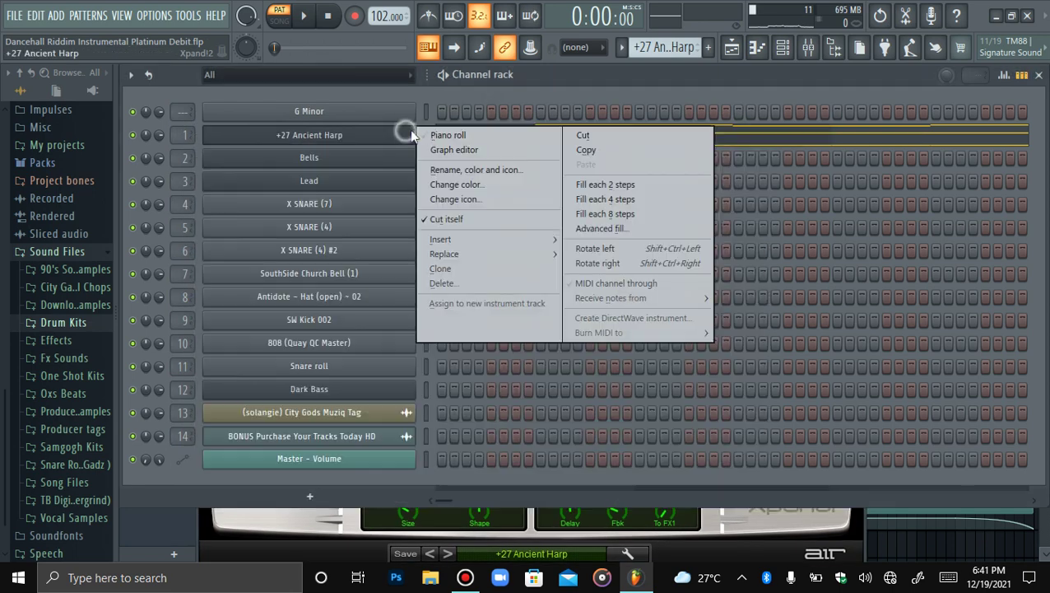
pyautogui.click(444, 133)
pyautogui.moveTo(393, 96); pyautogui.dragTo(746, 143)
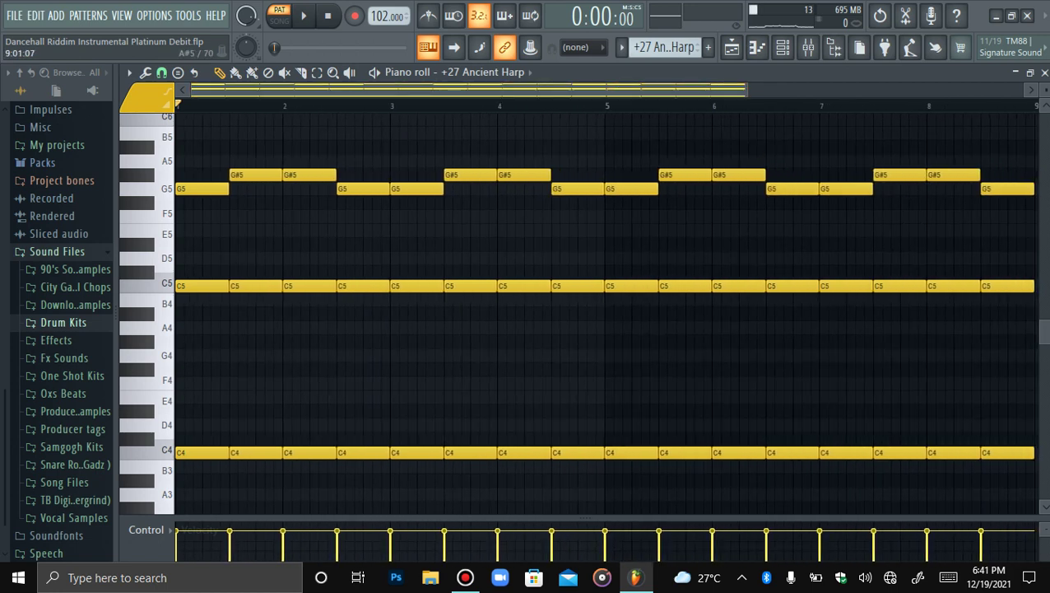
pyautogui.moveTo(1044, 91); pyautogui.dragTo(1044, 99)
pyautogui.press('space')
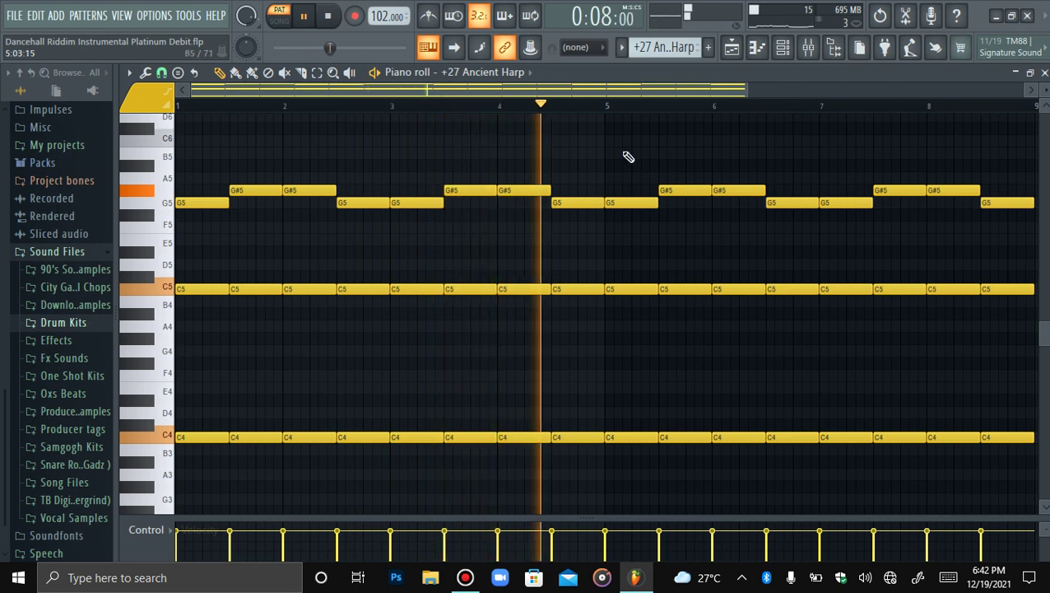
pyautogui.press('space')
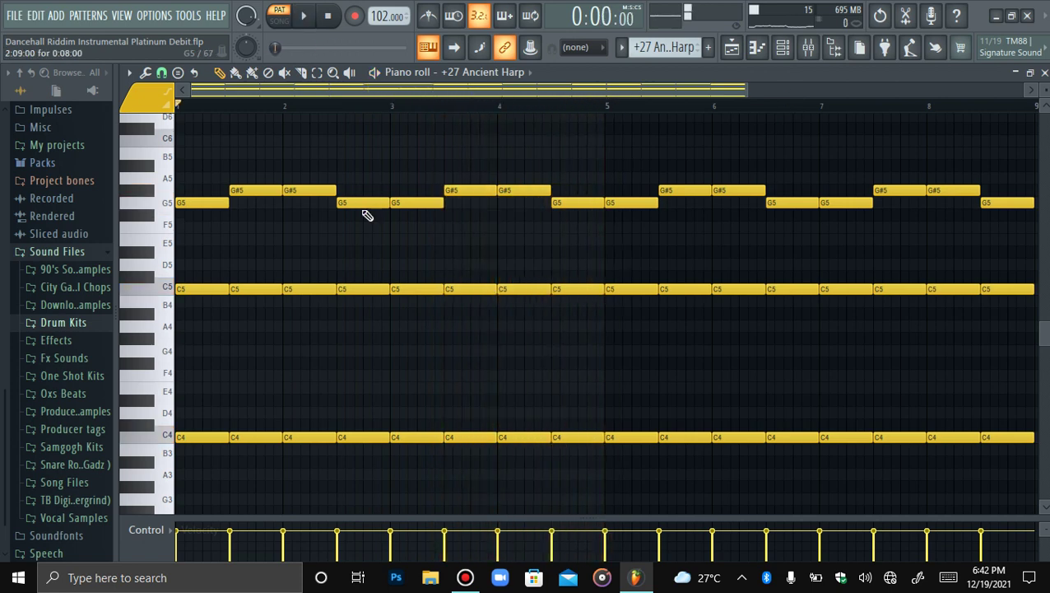
# Step: Look over the harp track's mixer effects and replay its pattern from the piano roll
pyautogui.click(809, 50)
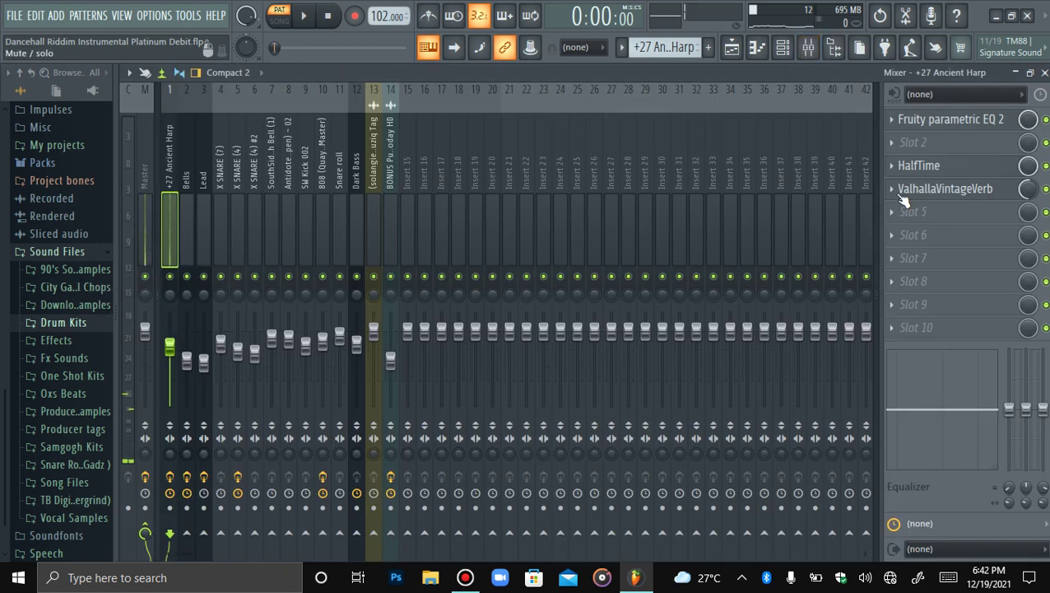
pyautogui.click(758, 48)
pyautogui.press('space')
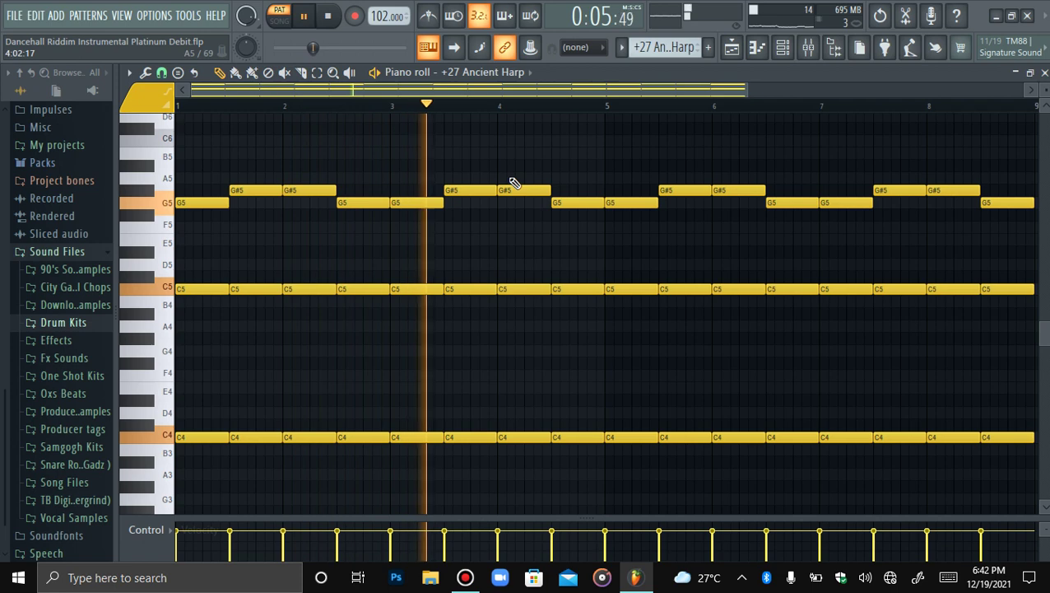
pyautogui.press('space')
# Step: Inspect the Fruity parametric EQ 2 curve on the harp's mixer track and close the effect window
pyautogui.click(808, 47)
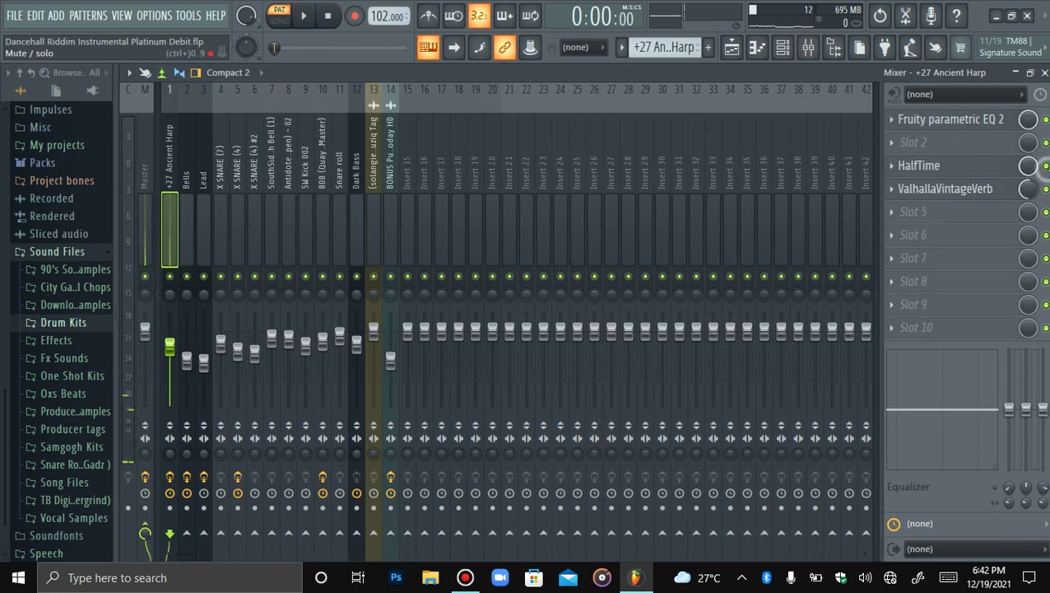
pyautogui.click(946, 119)
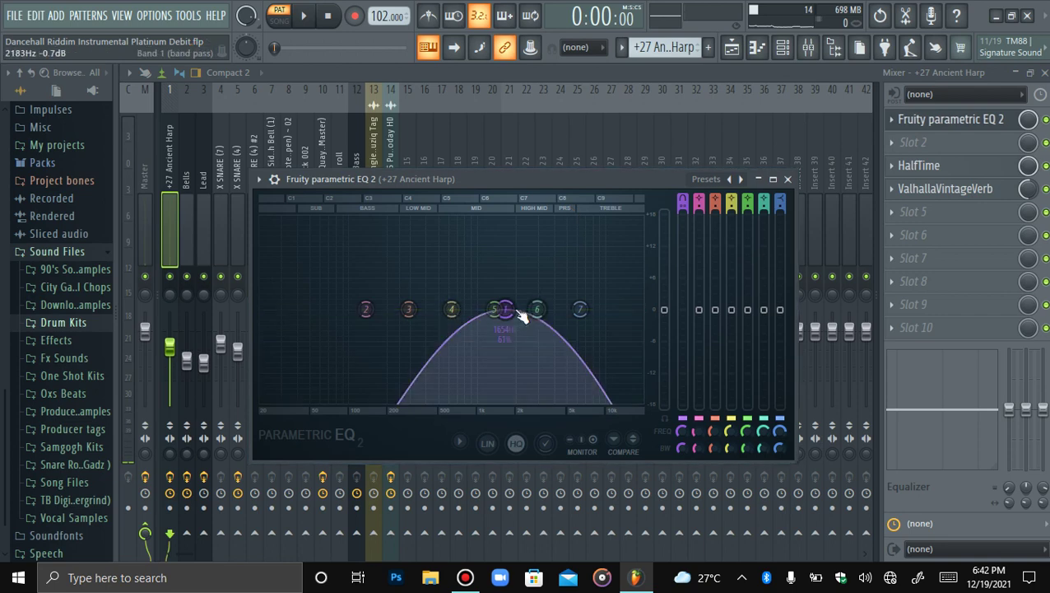
pyautogui.click(946, 120)
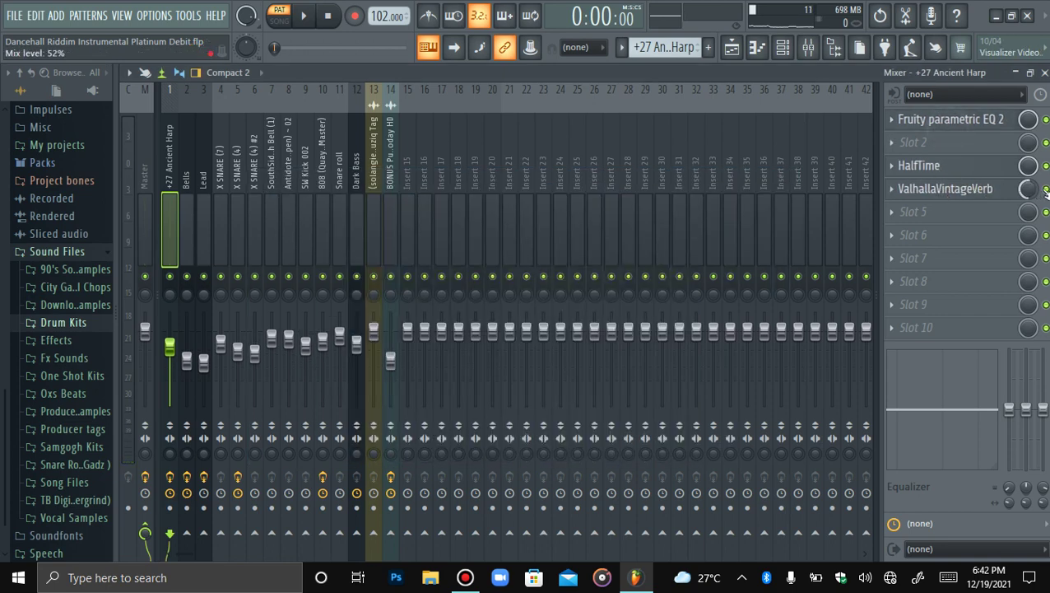
# Step: Audition the harp pattern with ValhallaVintageVerb bypassed and return to its mixer track
pyautogui.click(731, 47)
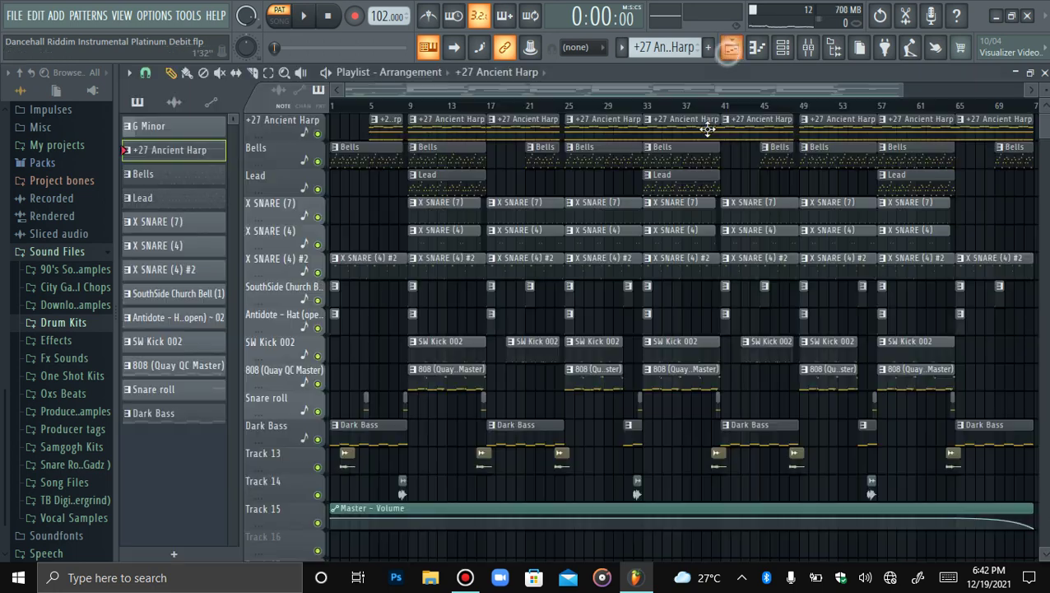
pyautogui.click(759, 51)
pyautogui.press('space')
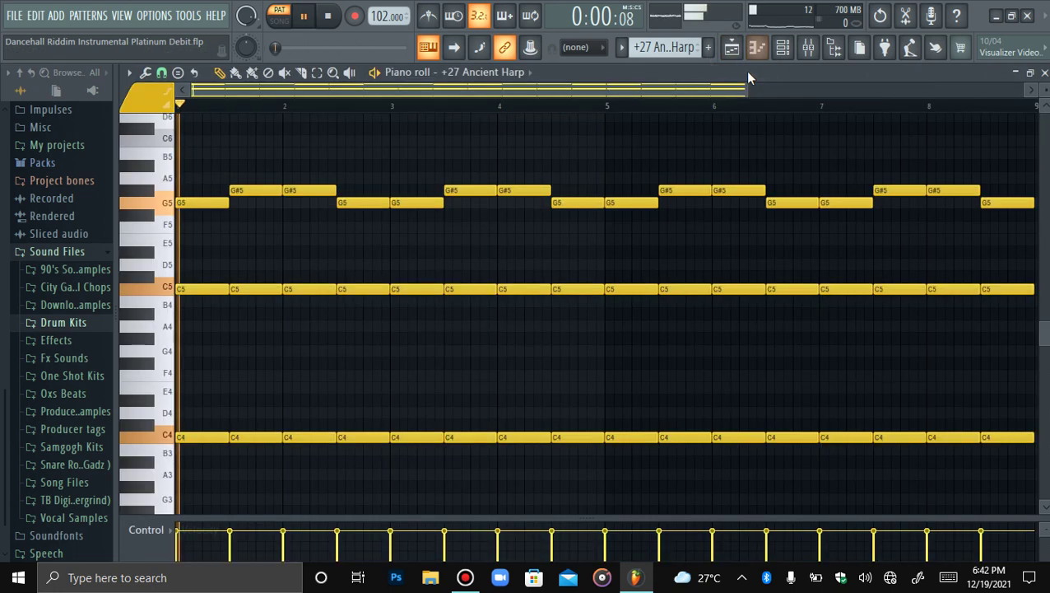
pyautogui.click(808, 49)
pyautogui.press('space')
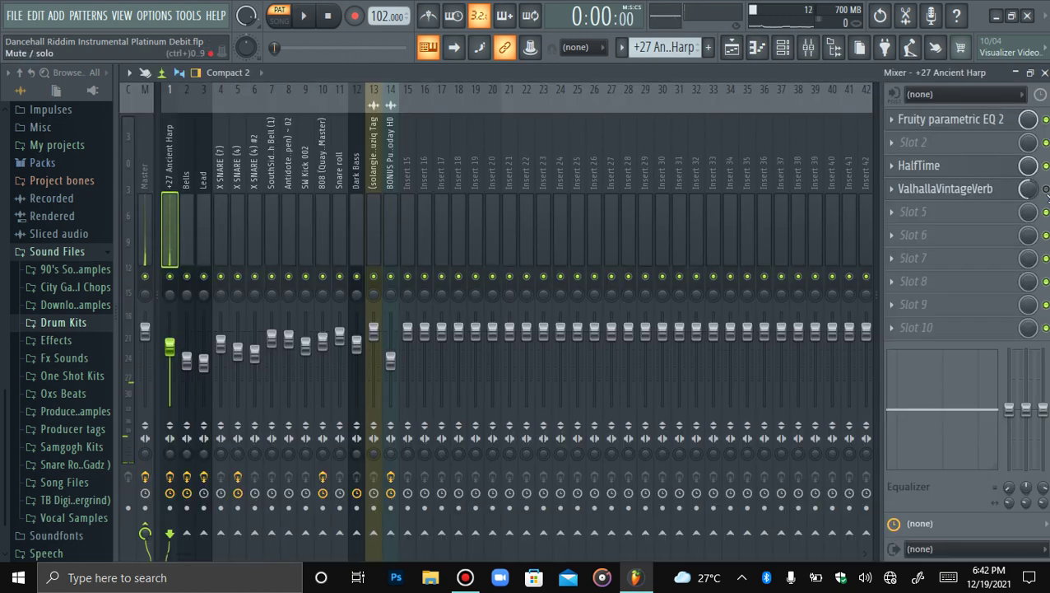
# Step: Play the harp pattern once more while viewing its notes in the piano roll, and stop playback
pyautogui.click(745, 53)
pyautogui.press('space')
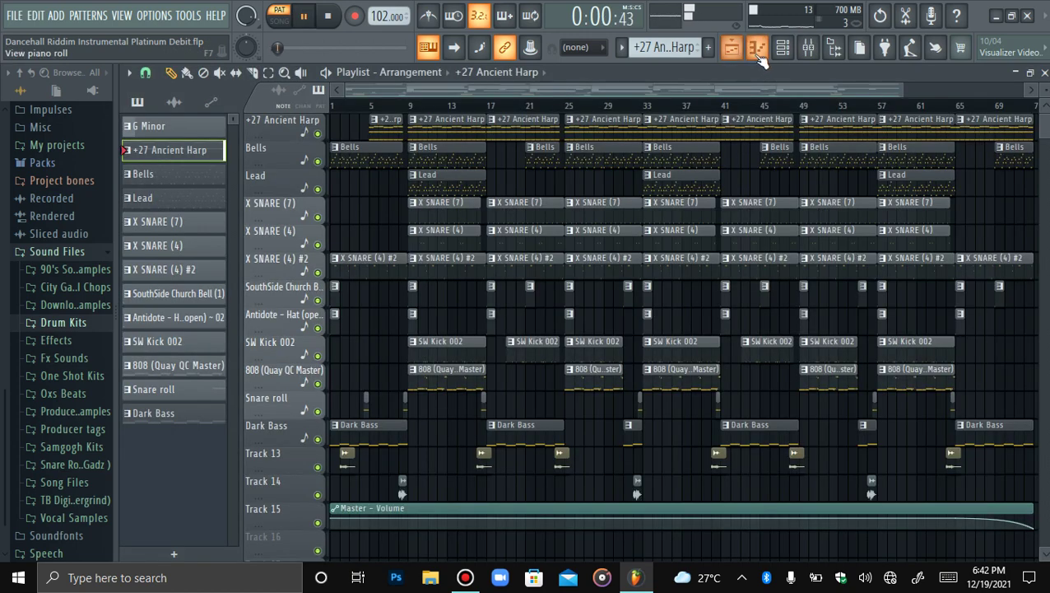
pyautogui.click(756, 48)
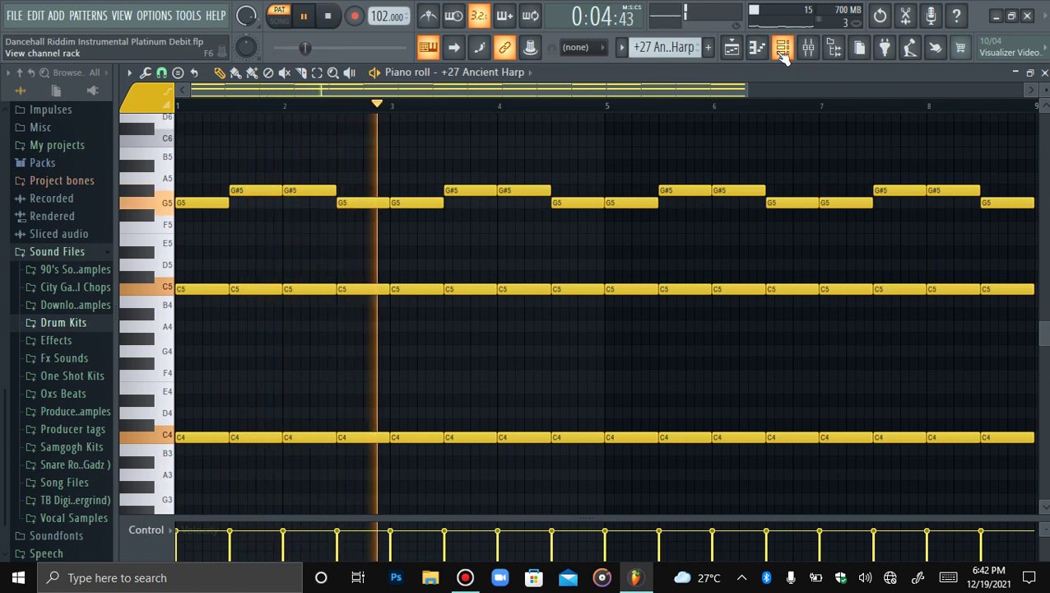
pyautogui.press('space')
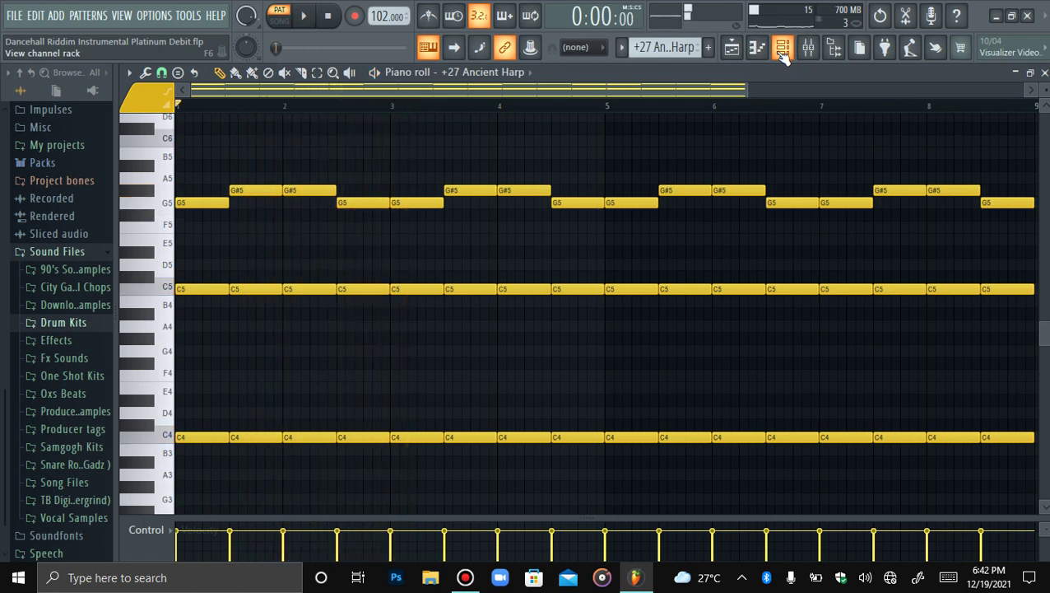
# Step: Select the Bells pattern and show the Bells channel's notes in the piano roll
pyautogui.click(623, 51)
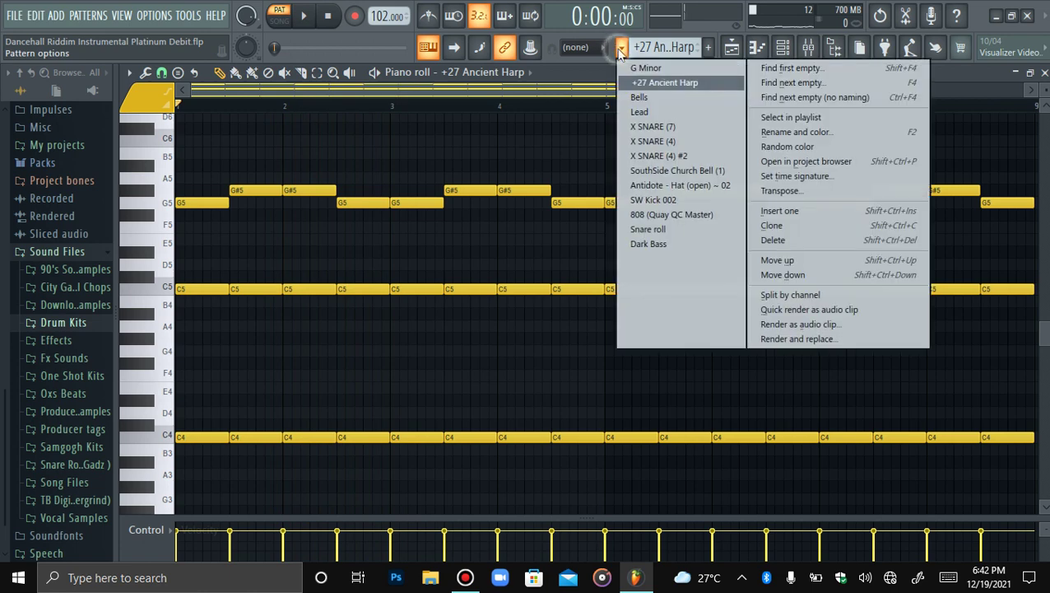
pyautogui.click(661, 98)
pyautogui.click(533, 79)
pyautogui.click(499, 200)
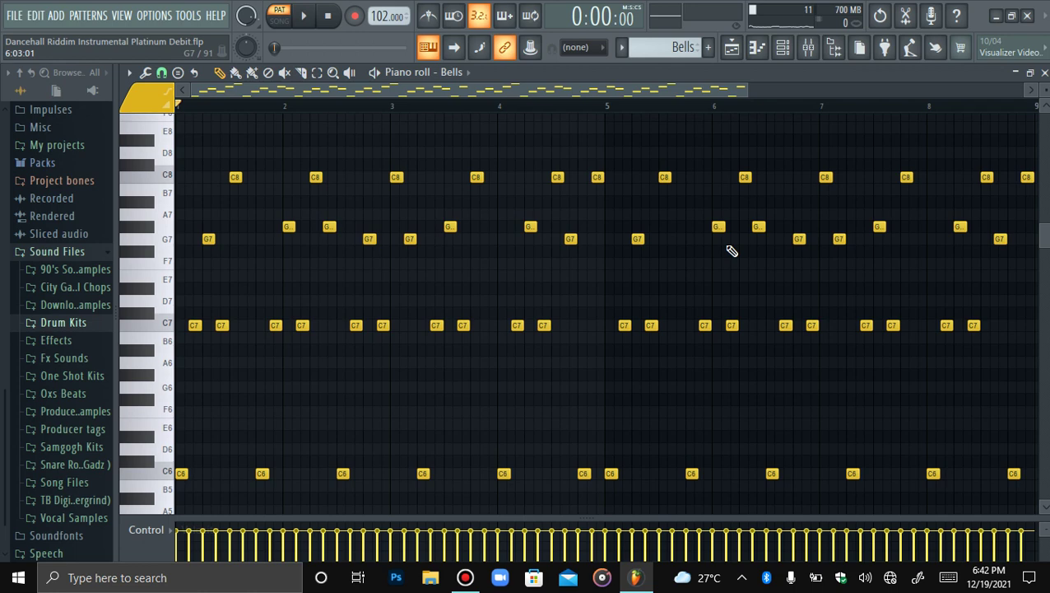
# Step: Open the Bells channel's Nexus instrument from the channel rack, examine its preset, and close it
pyautogui.click(782, 47)
pyautogui.click(310, 157)
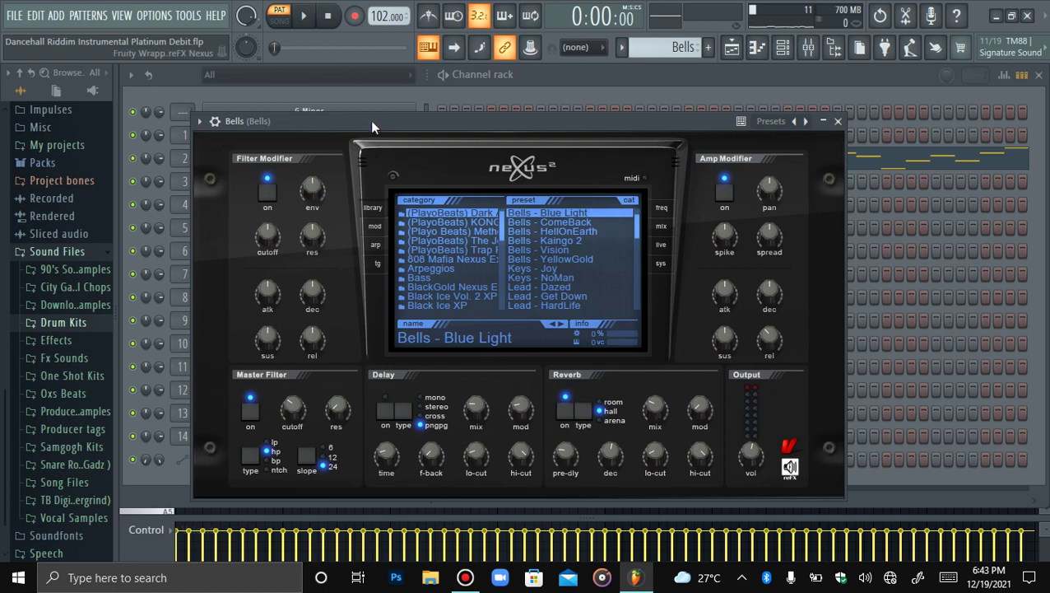
pyautogui.moveTo(370, 120); pyautogui.dragTo(395, 146)
pyautogui.click(212, 157)
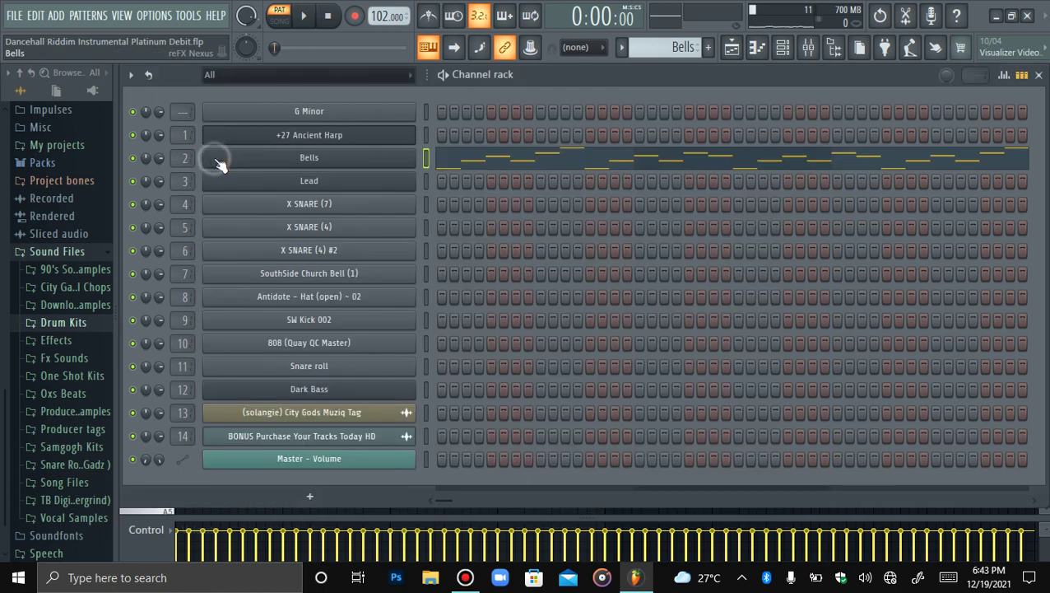
# Step: Show the +27 Ancient Harp channel in the piano roll and select its matching pattern
pyautogui.click(757, 48)
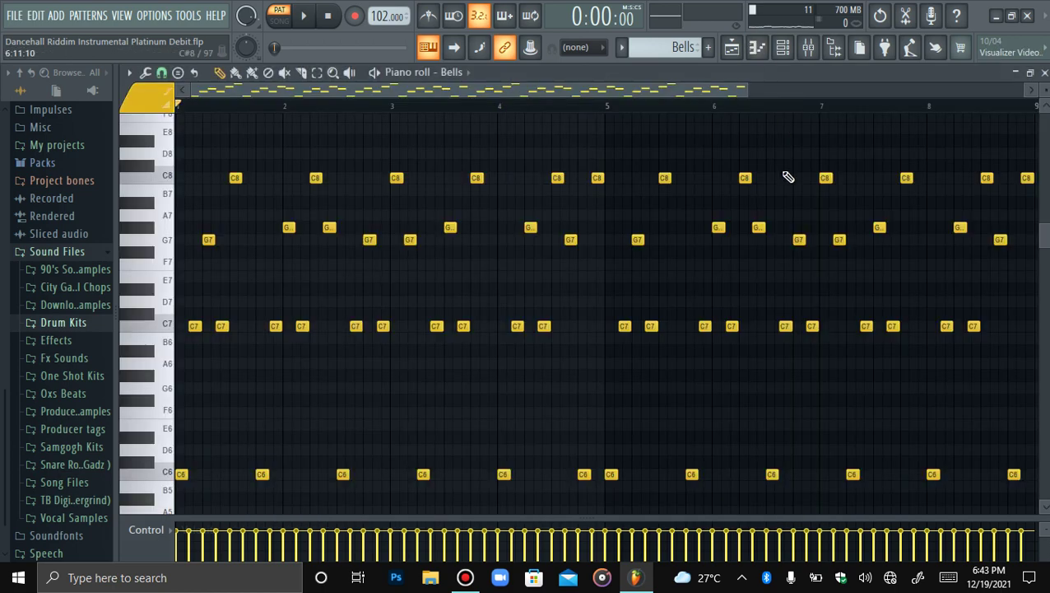
pyautogui.click(445, 78)
pyautogui.click(492, 186)
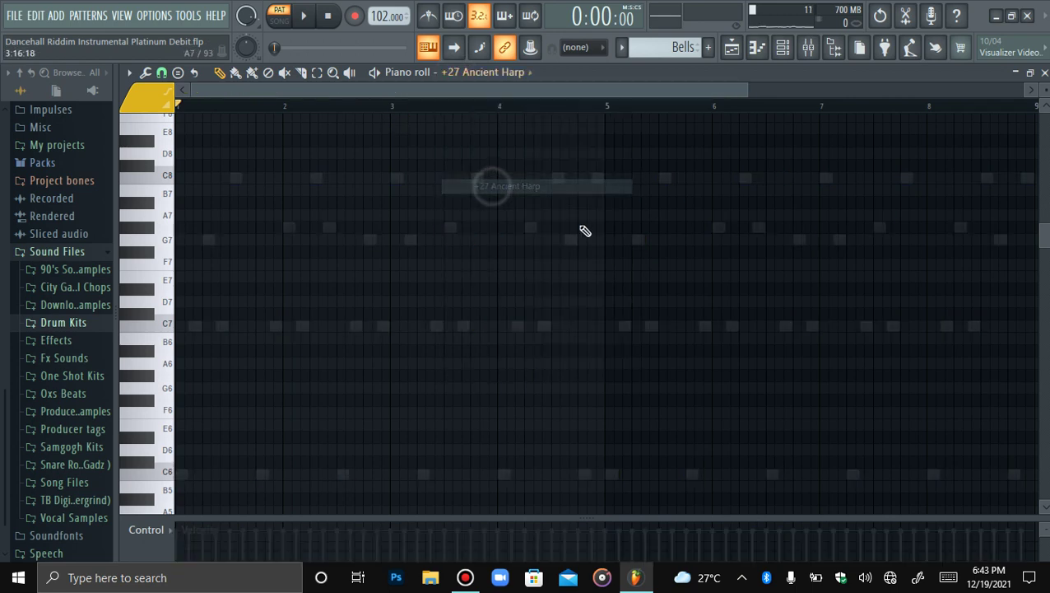
pyautogui.click(627, 50)
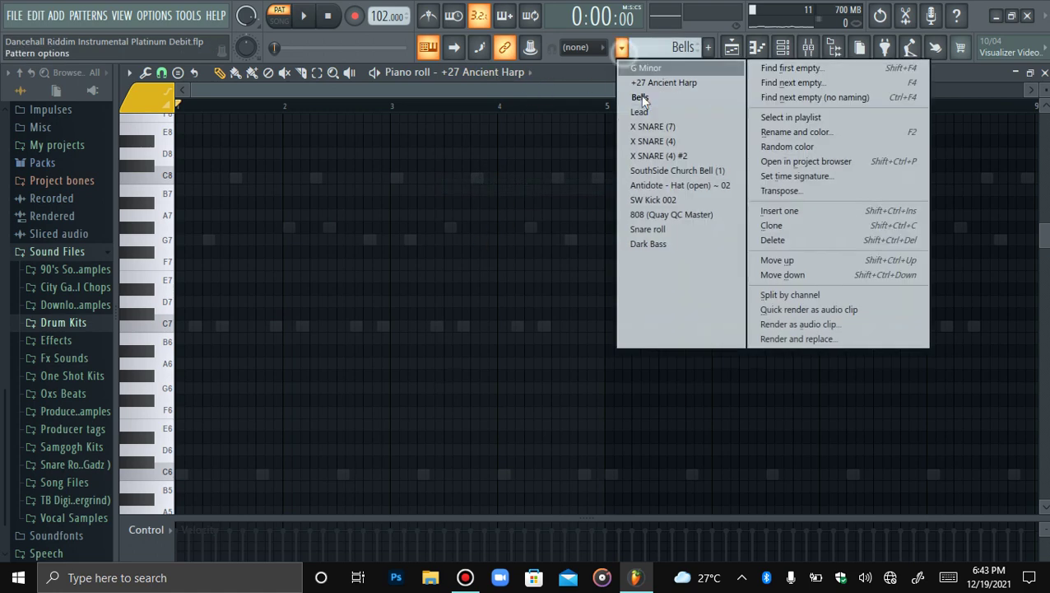
pyautogui.click(650, 82)
# Step: Return the piano roll to the Bells channel and select the Bells pattern again
pyautogui.click(476, 72)
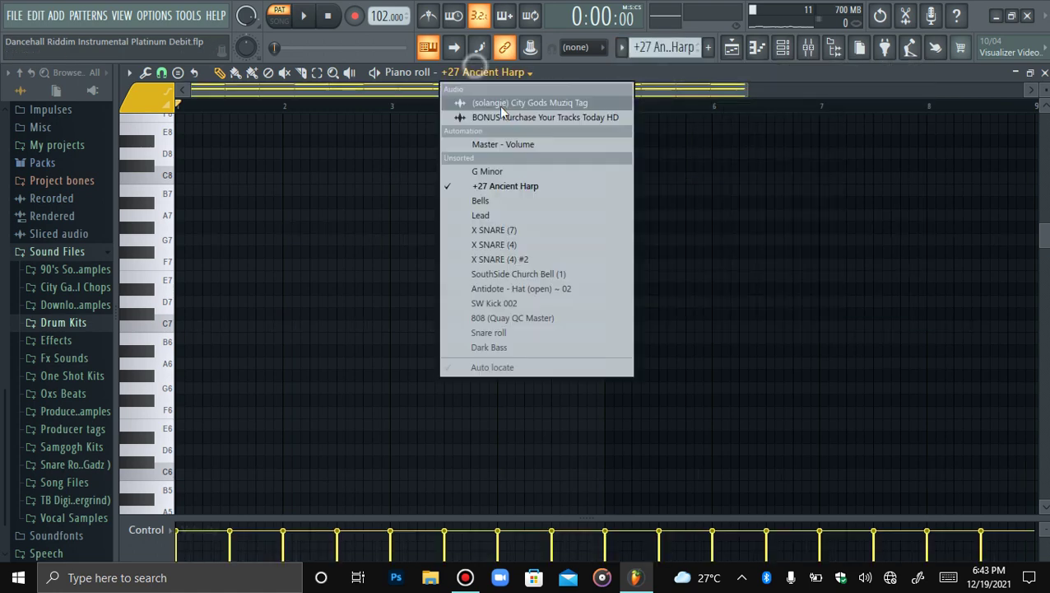
pyautogui.click(480, 203)
pyautogui.click(620, 47)
pyautogui.click(641, 92)
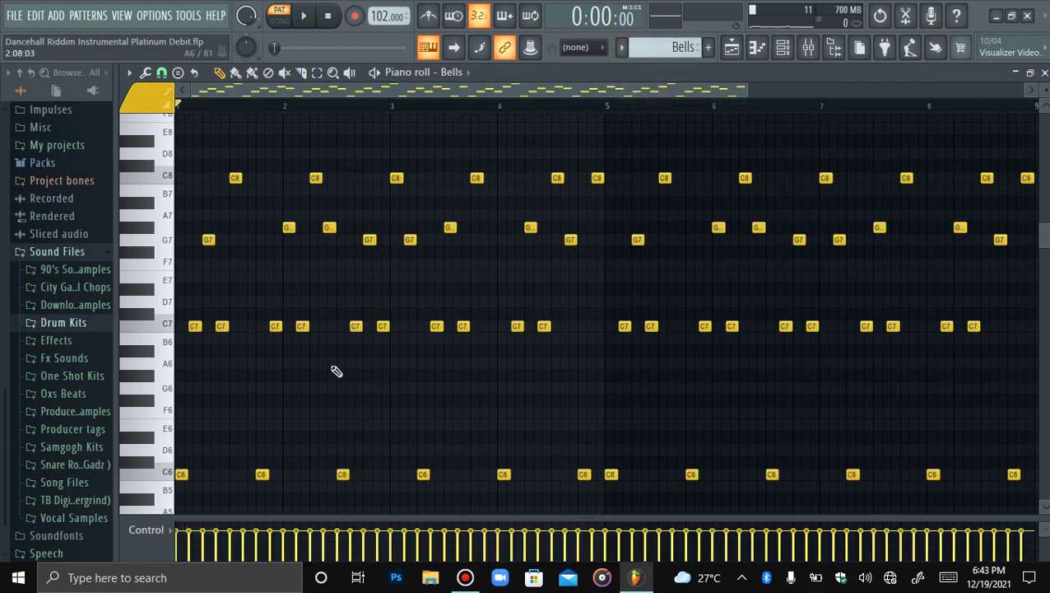
# Step: Preview the piano roll arpeggiator on the Bells notes with the Default pattern and discard it
pyautogui.hotkey('alt', 'a')
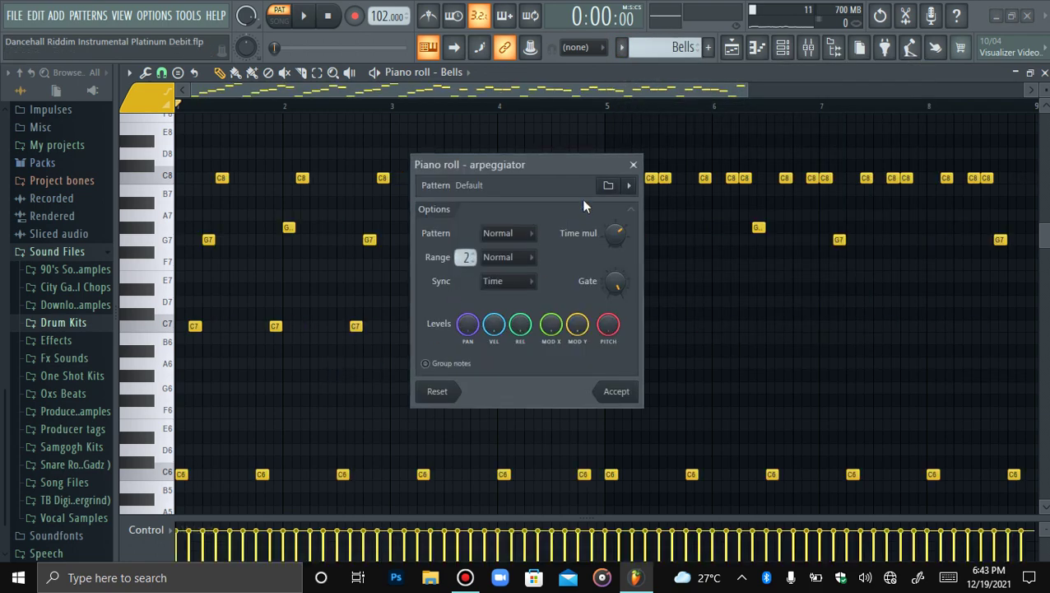
pyautogui.click(633, 167)
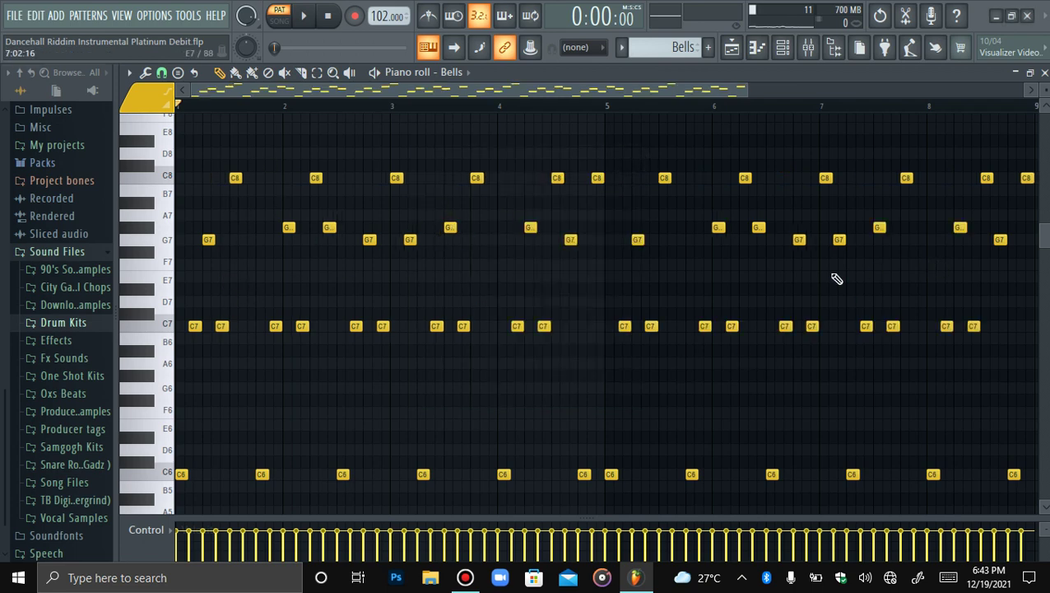
# Step: Check the effects on the Bells mixer track and go back to the Bells piano roll
pyautogui.click(783, 54)
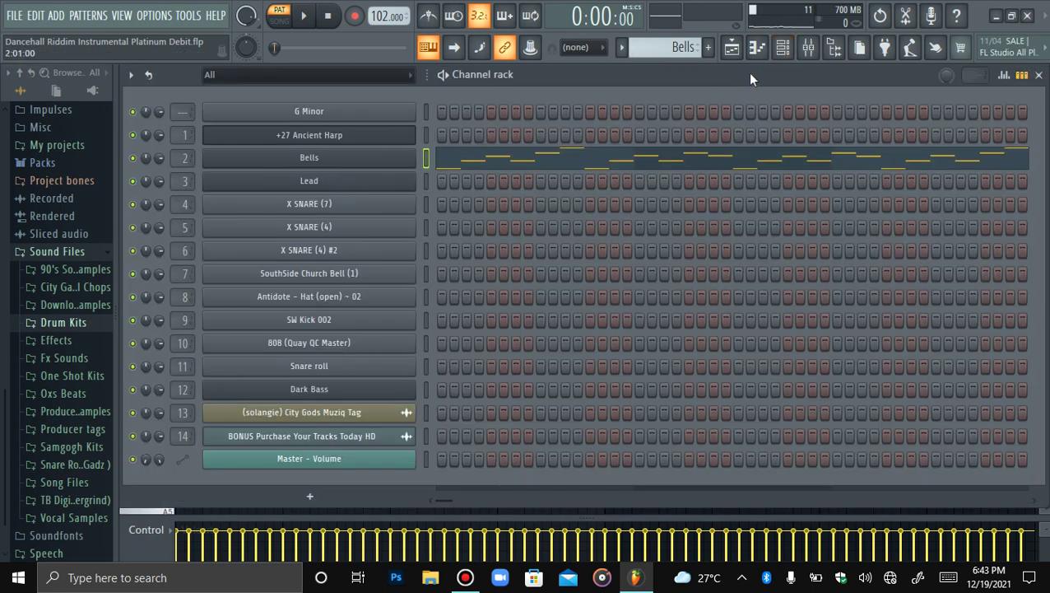
pyautogui.click(813, 49)
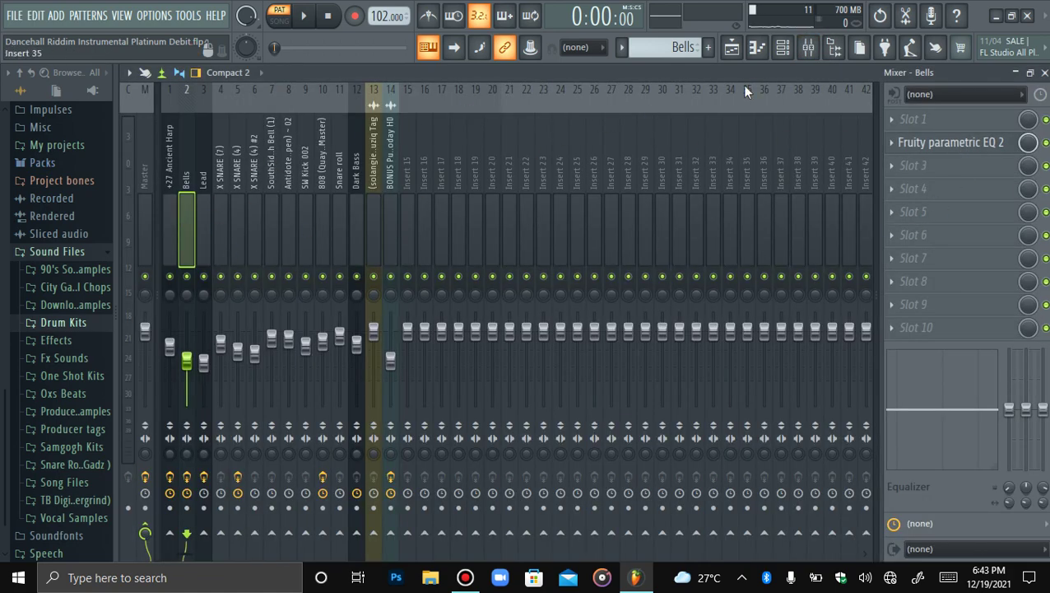
pyautogui.click(757, 49)
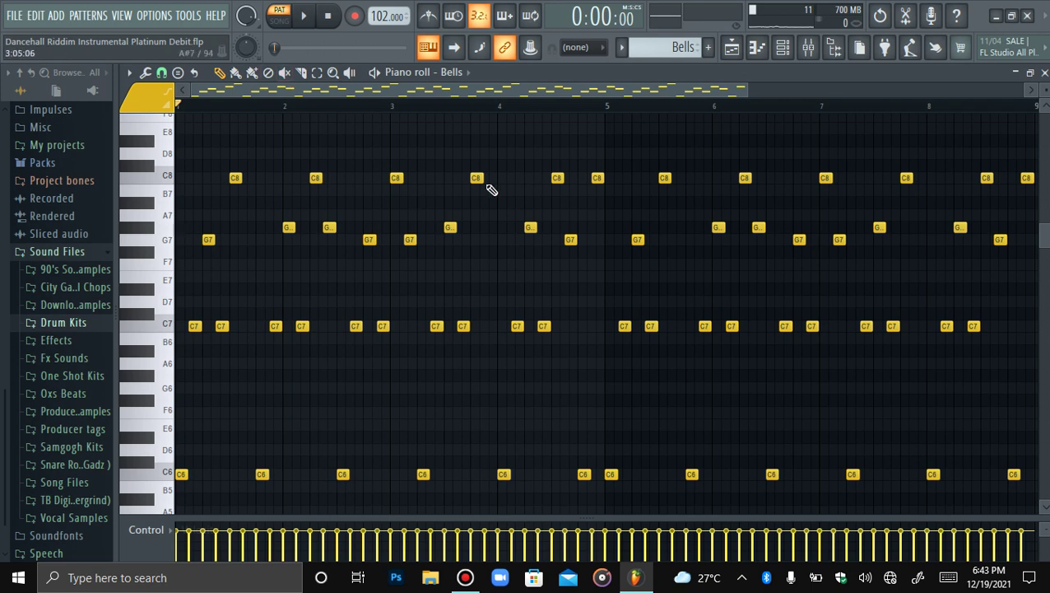
# Step: Play the Bells pattern while viewing its notes in the piano roll, and stop playback
pyautogui.press('space')
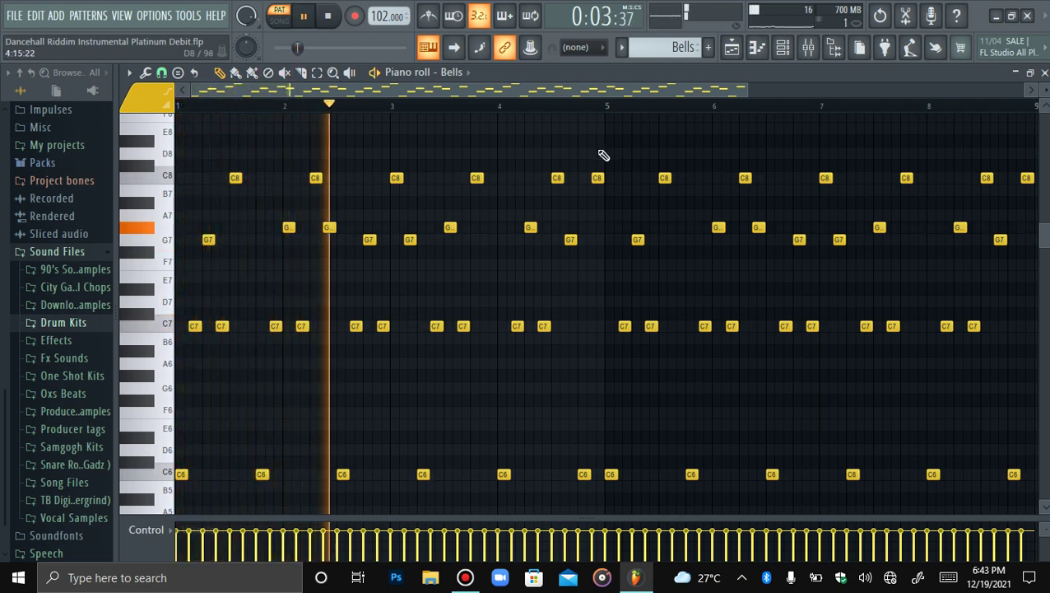
pyautogui.scroll(-2, 1045, 91)
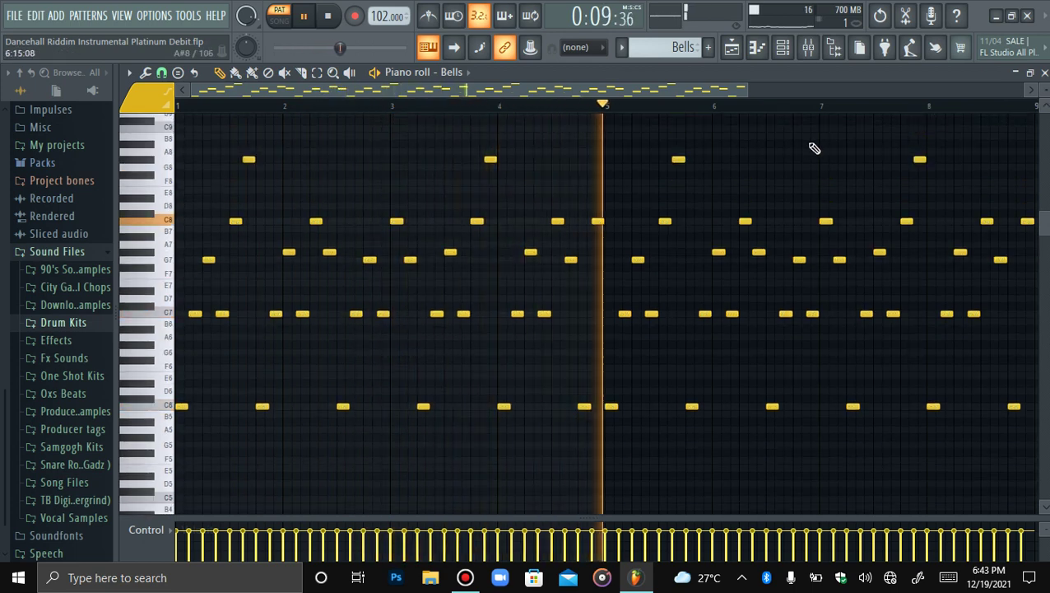
pyautogui.press('space')
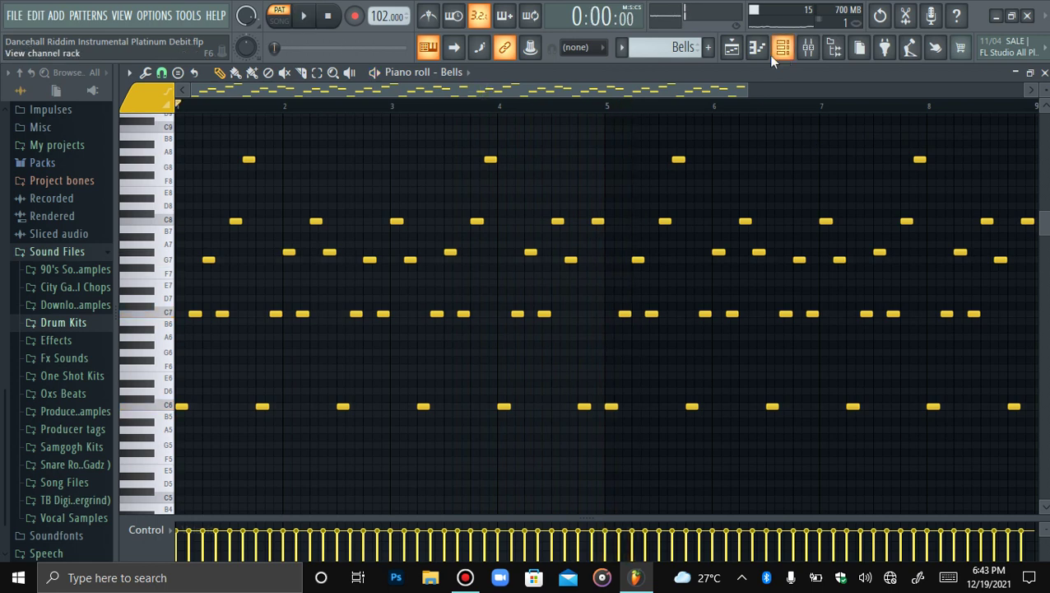
# Step: Select the Lead pattern and show the Lead channel in the piano roll
pyautogui.click(622, 47)
pyautogui.click(655, 112)
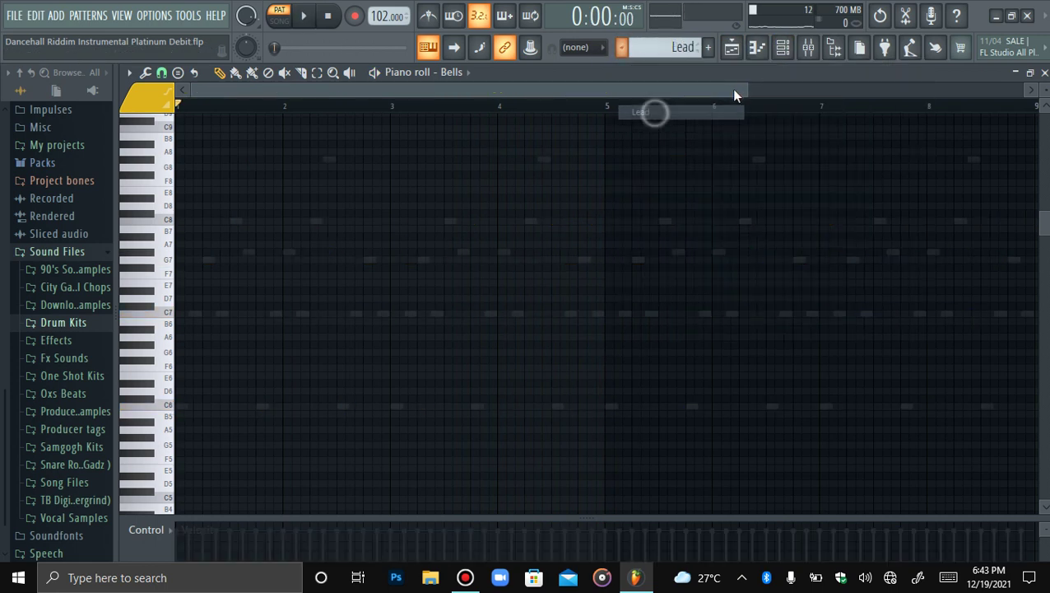
pyautogui.click(471, 73)
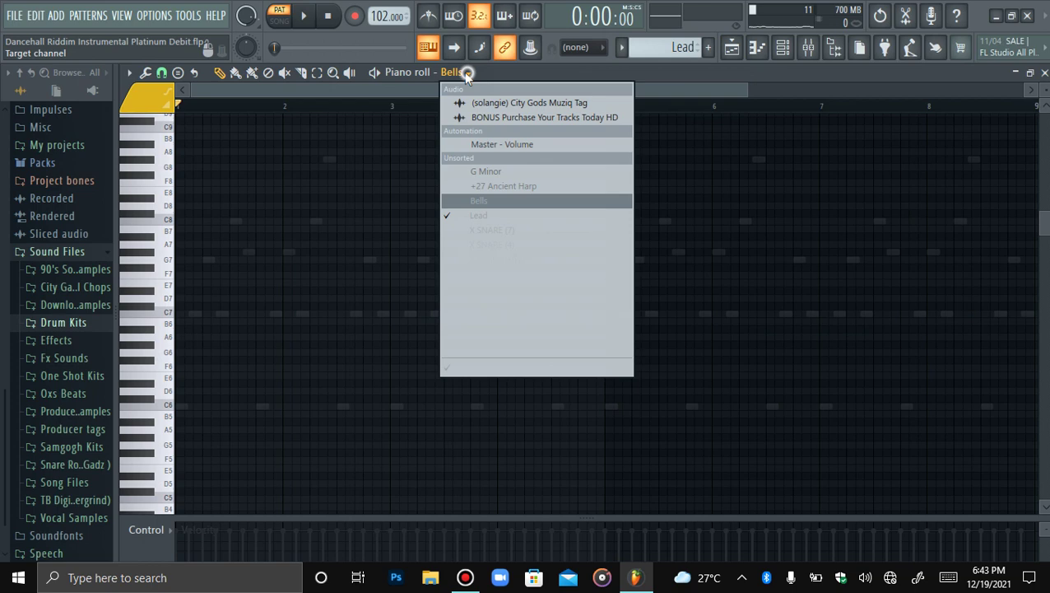
pyautogui.click(494, 215)
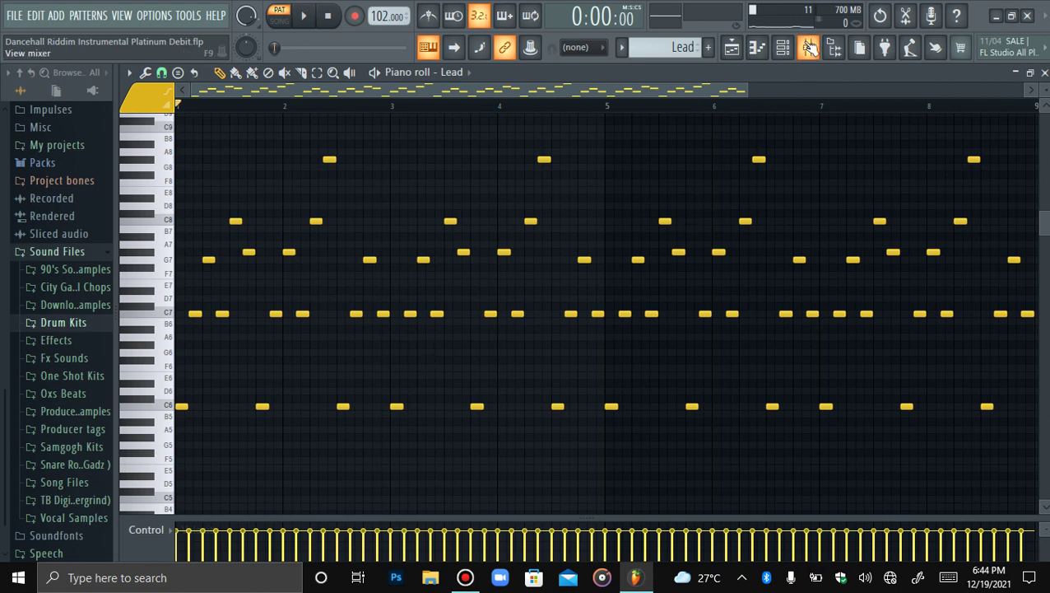
# Step: Show the Lead channel's Nexus instrument with its preset, and view the effects on the Lead mixer track
pyautogui.click(783, 47)
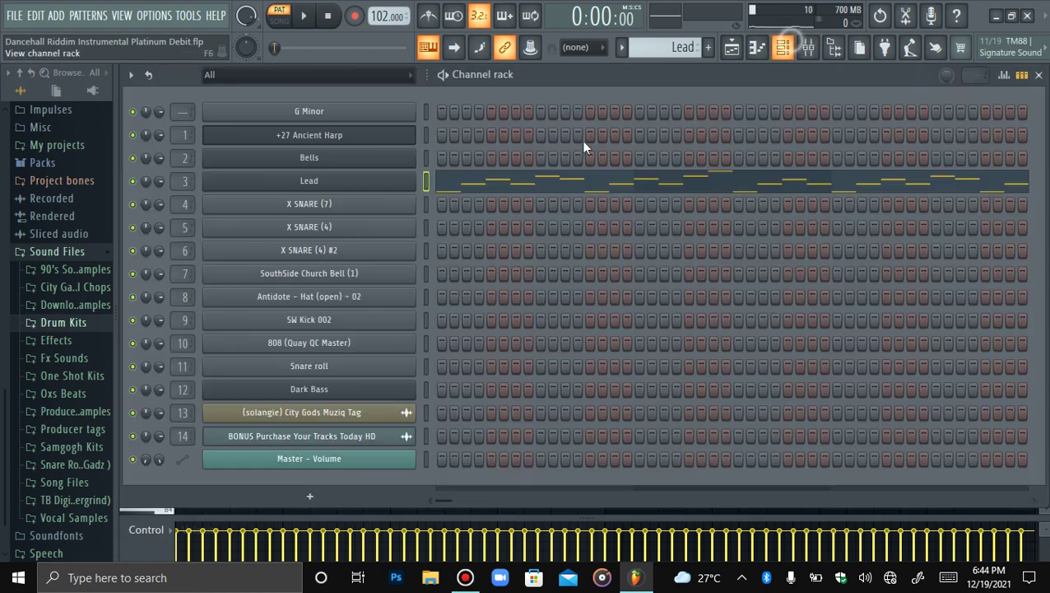
pyautogui.click(370, 180)
pyautogui.click(234, 141)
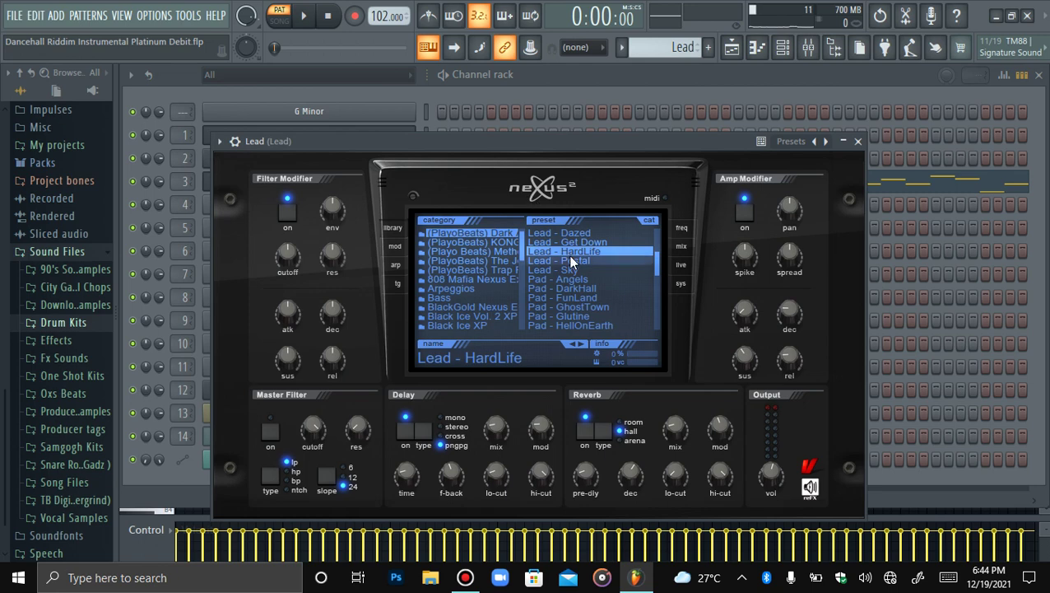
pyautogui.click(807, 50)
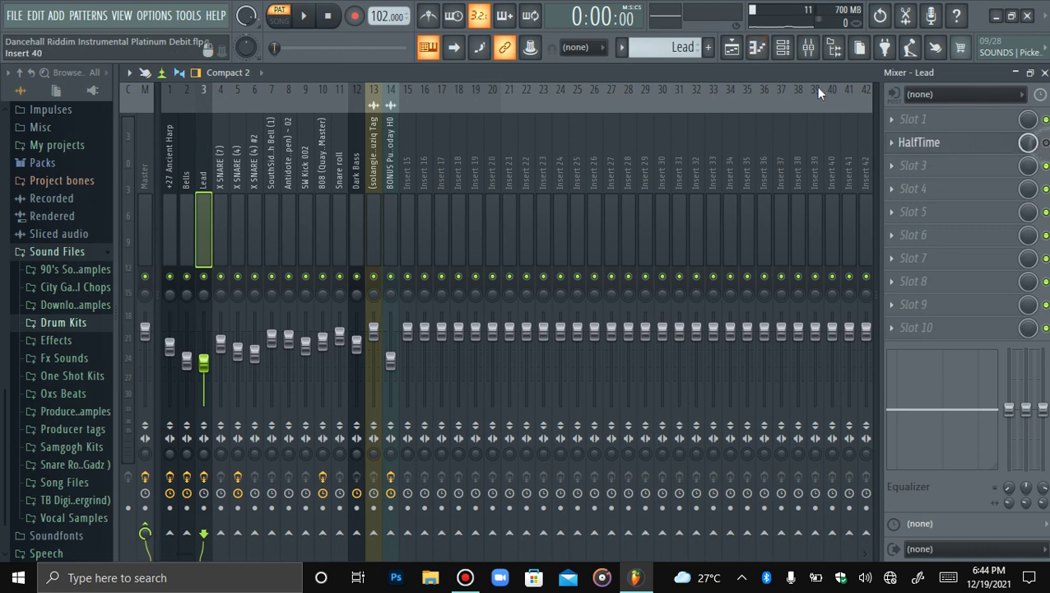
# Step: Go back to the Lead piano roll and briefly play its notes
pyautogui.click(764, 48)
pyautogui.press('space')
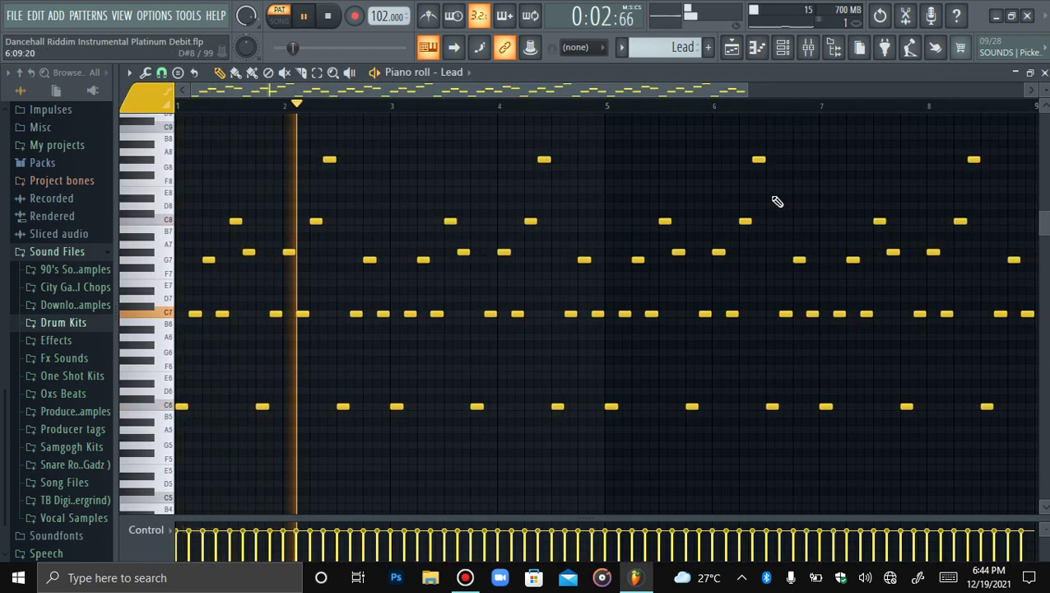
pyautogui.press('space')
# Step: Check the Lead mixer track and the playlist arrangement, and replay the Lead pattern in the piano roll
pyautogui.click(808, 47)
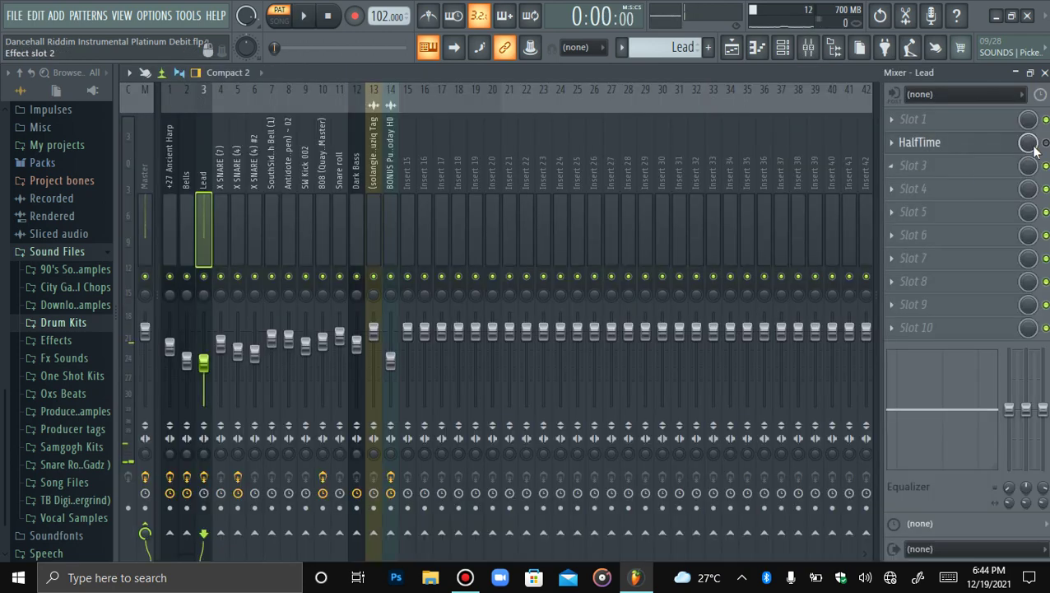
pyautogui.click(731, 47)
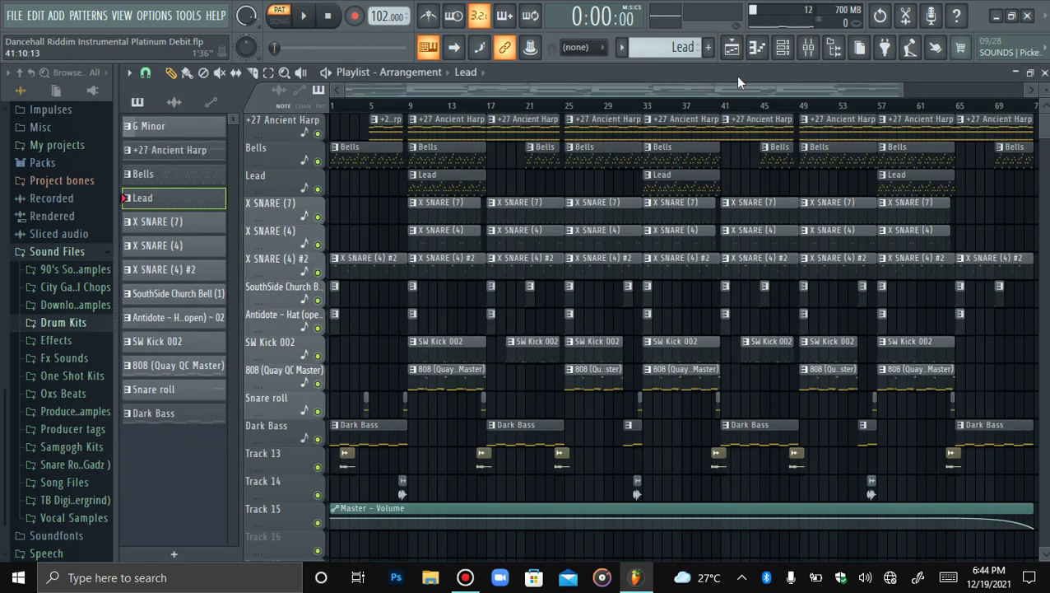
pyautogui.click(757, 47)
pyautogui.press('space')
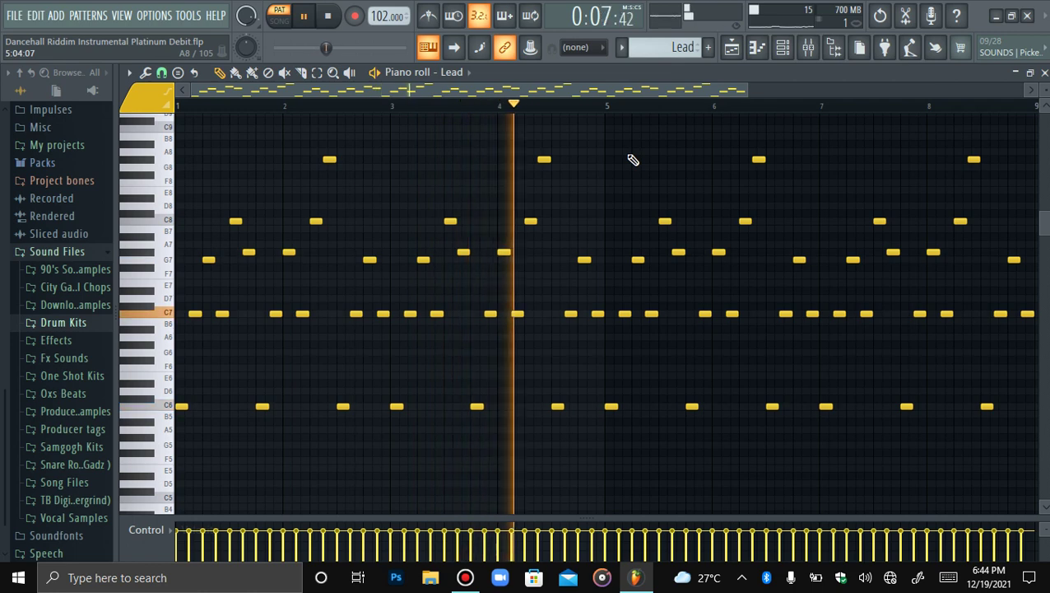
pyautogui.press('space')
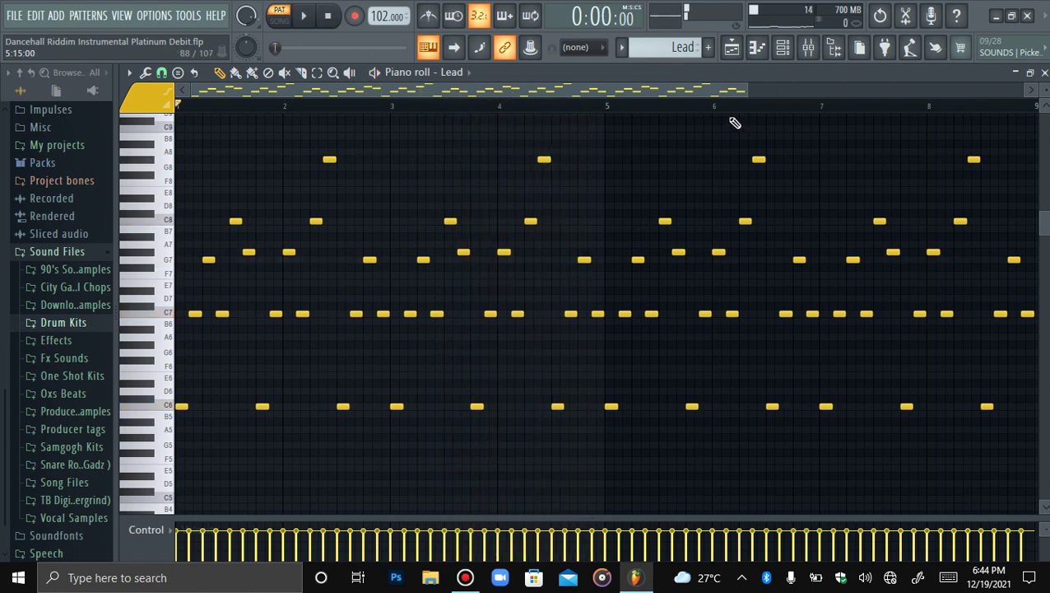
# Step: Open the HalfTime effect on the Lead mixer track to view its settings, and return to the piano roll
pyautogui.click(809, 48)
pyautogui.click(922, 142)
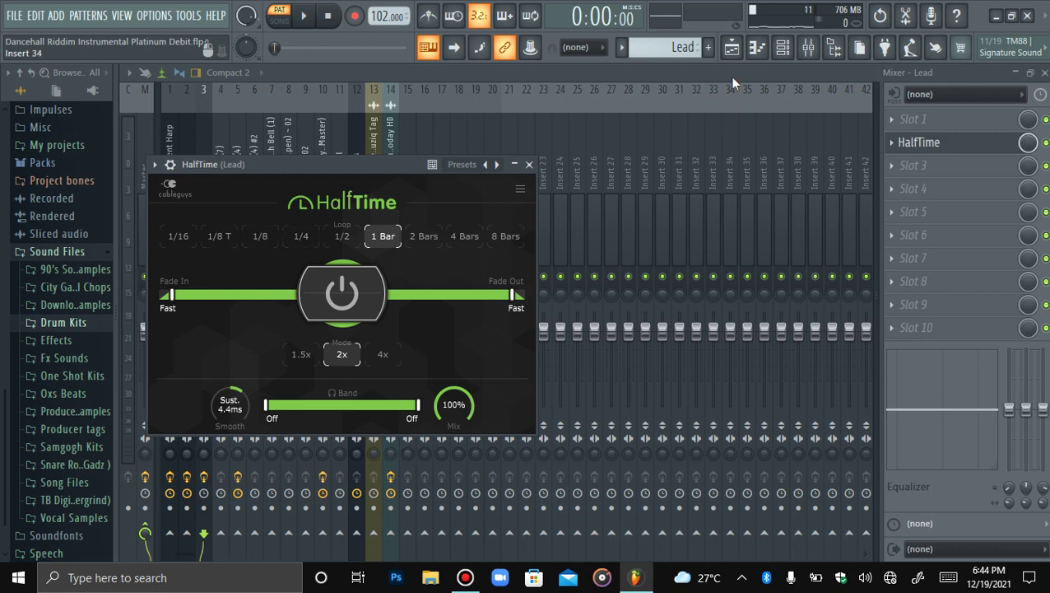
pyautogui.click(757, 49)
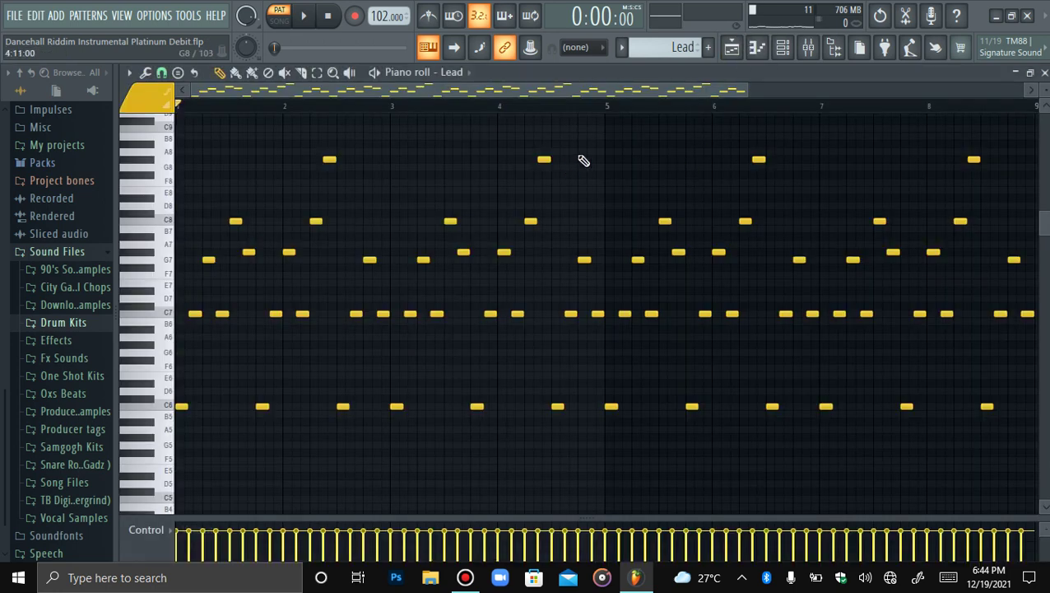
# Step: Show the X SNARE (7) channel in the piano roll and select its matching pattern
pyautogui.click(471, 74)
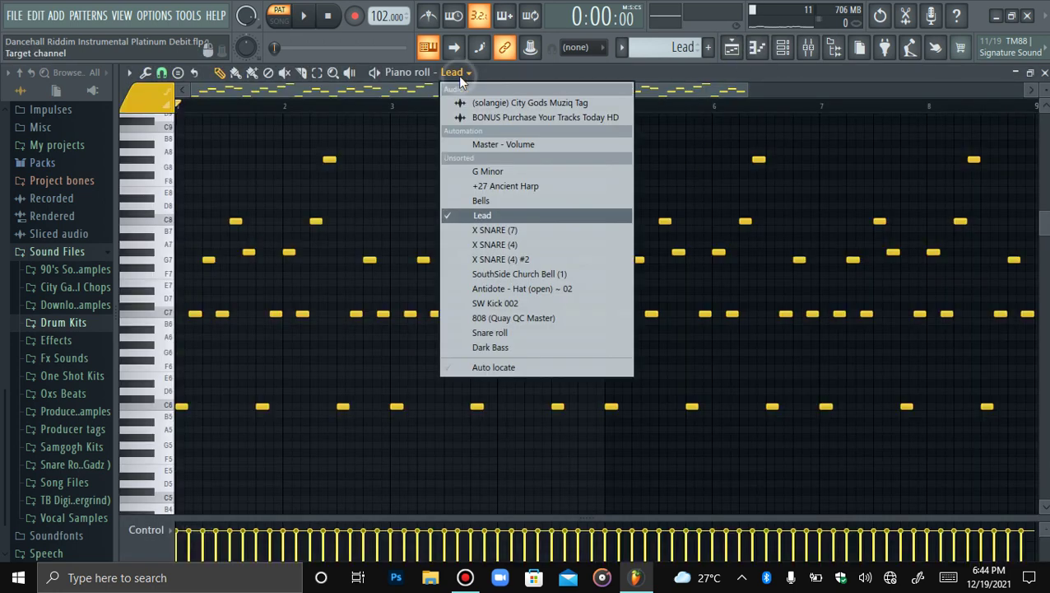
pyautogui.click(490, 228)
pyautogui.click(624, 48)
pyautogui.click(649, 125)
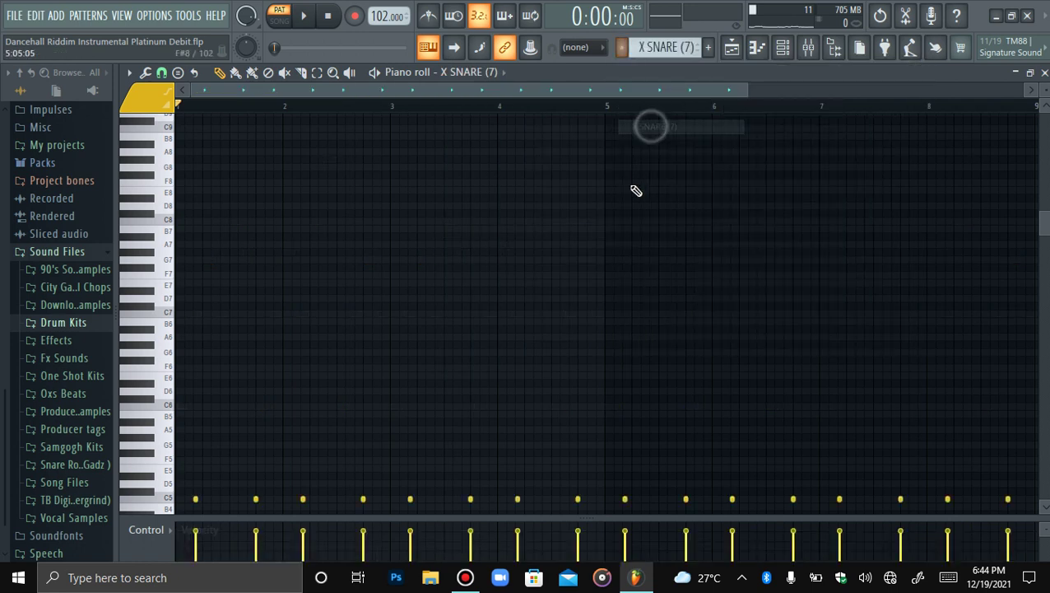
# Step: Play the X SNARE (7) pattern while checking its note pan values, and switch back to note velocity
pyautogui.scroll(-4, 629, 201)
pyautogui.press('space')
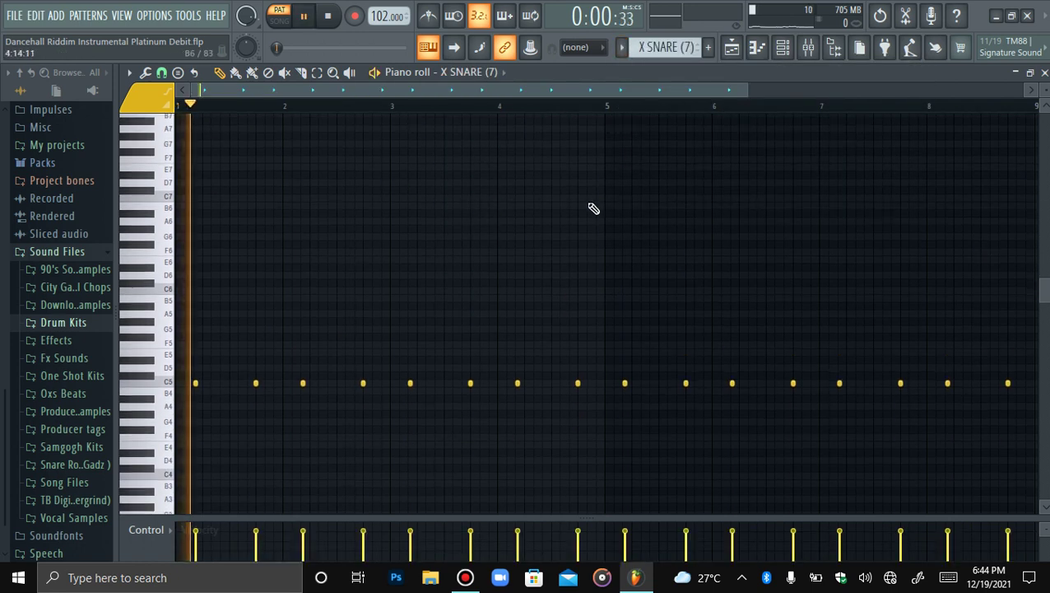
pyautogui.click(165, 535)
pyautogui.click(158, 463)
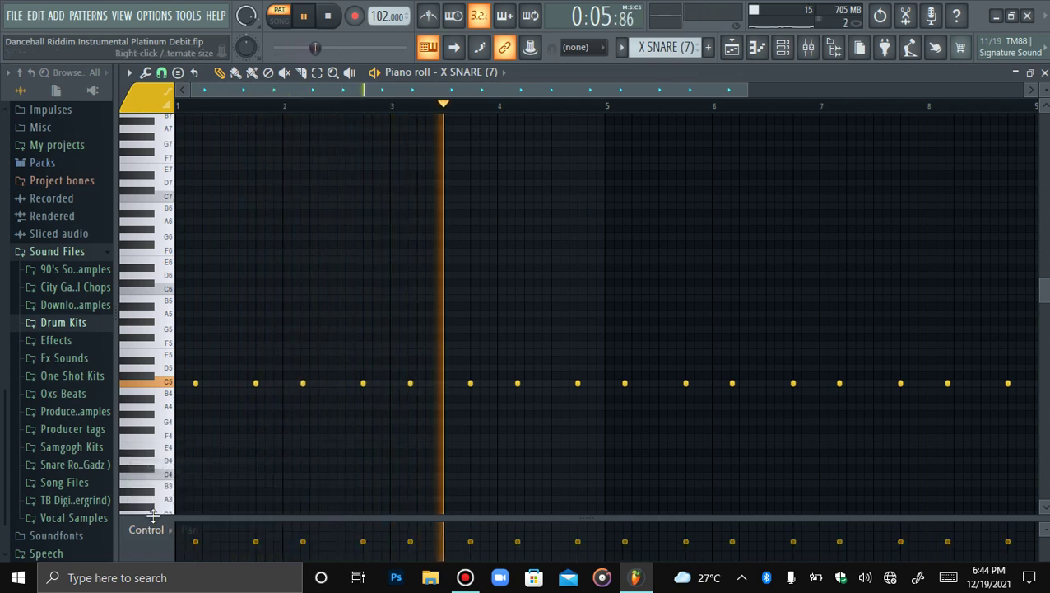
pyautogui.click(148, 529)
pyautogui.click(165, 479)
pyautogui.press('space')
# Step: Show the X SNARE (4) channel in the piano roll and select its matching pattern
pyautogui.click(504, 73)
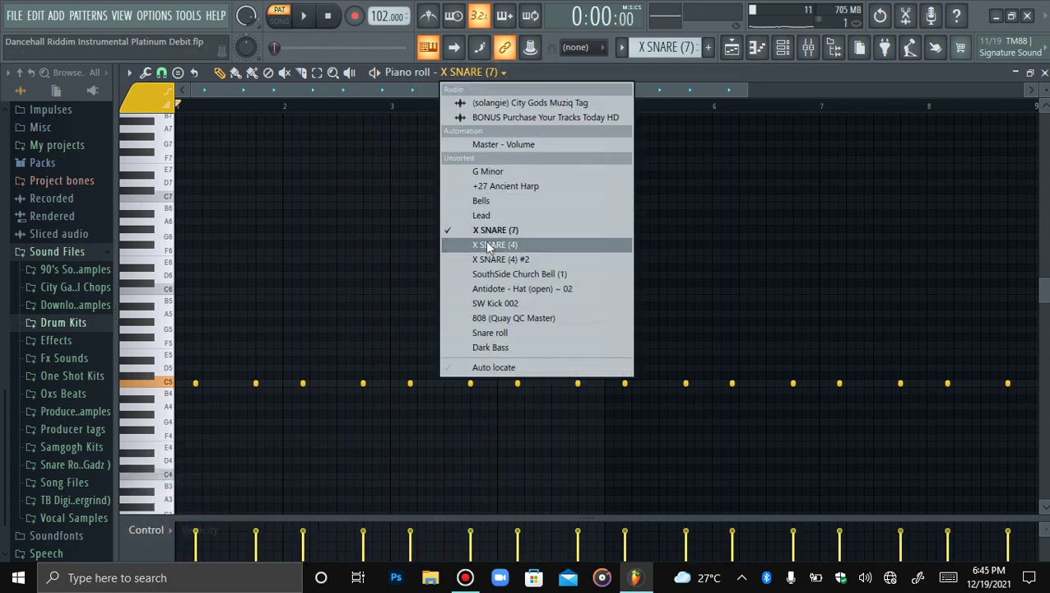
pyautogui.click(485, 243)
pyautogui.click(665, 47)
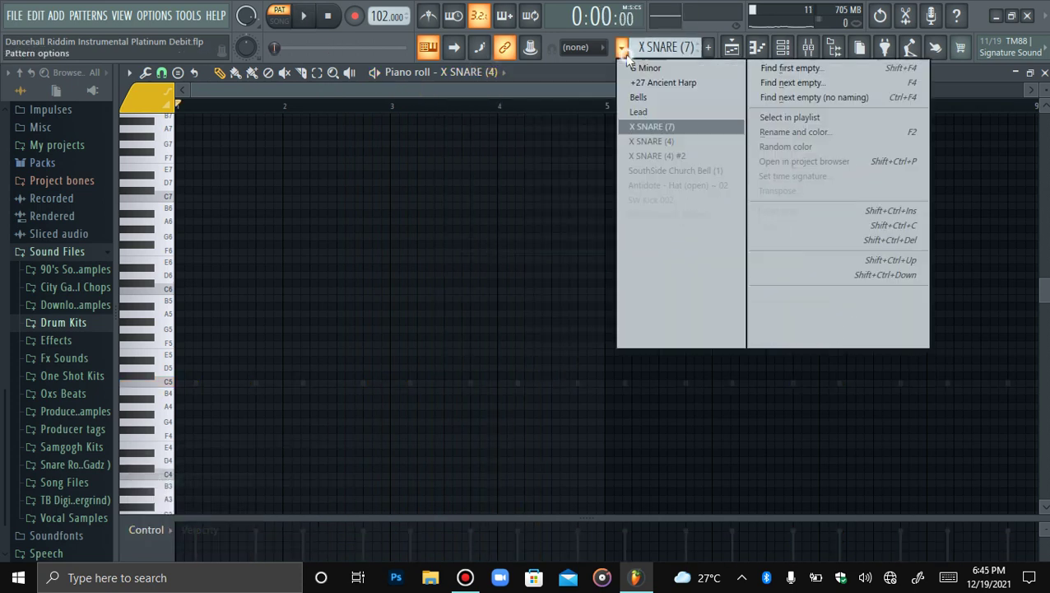
pyautogui.click(664, 144)
# Step: Play the X SNARE (4) pattern while checking its note pan values, and switch back to note velocity
pyautogui.scroll(-2, 473, 307)
pyautogui.press('space')
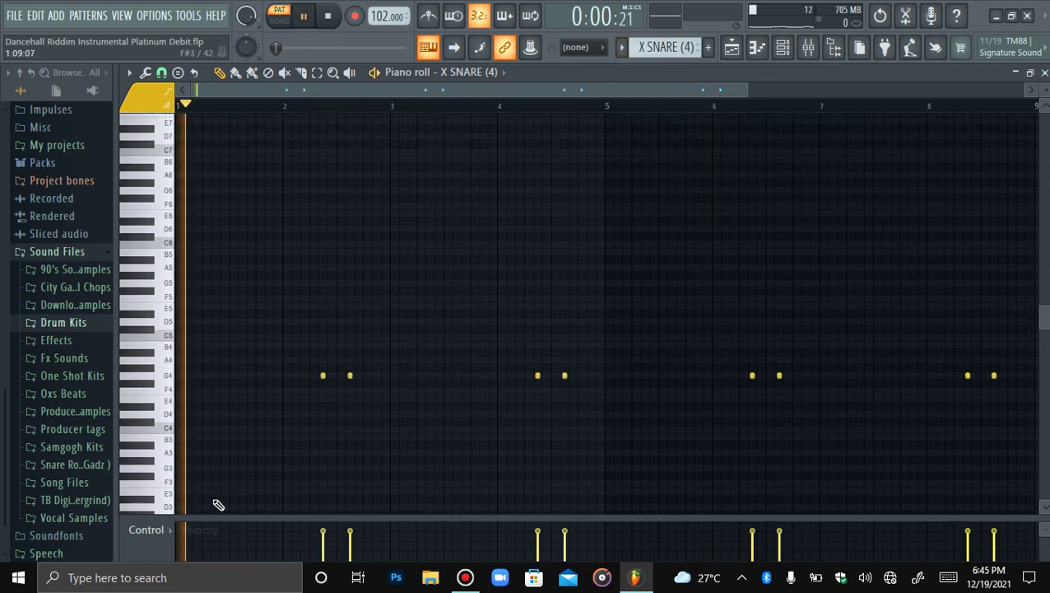
pyautogui.click(167, 532)
pyautogui.click(172, 466)
pyautogui.press('space')
pyautogui.click(145, 529)
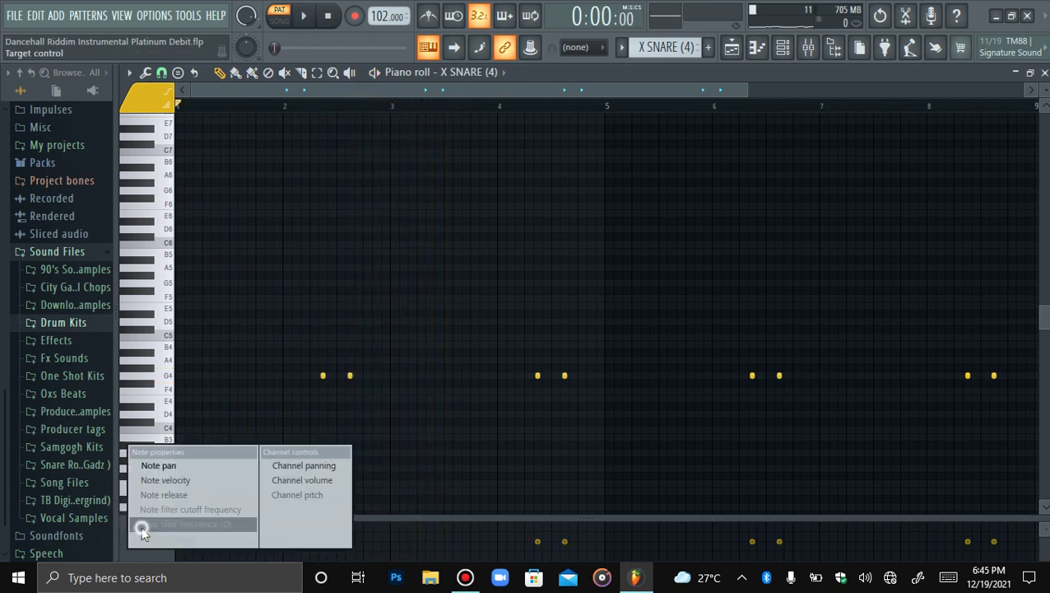
pyautogui.click(153, 481)
# Step: Show the X SNARE (4) #2 channel in the piano roll and select its matching pattern
pyautogui.click(494, 72)
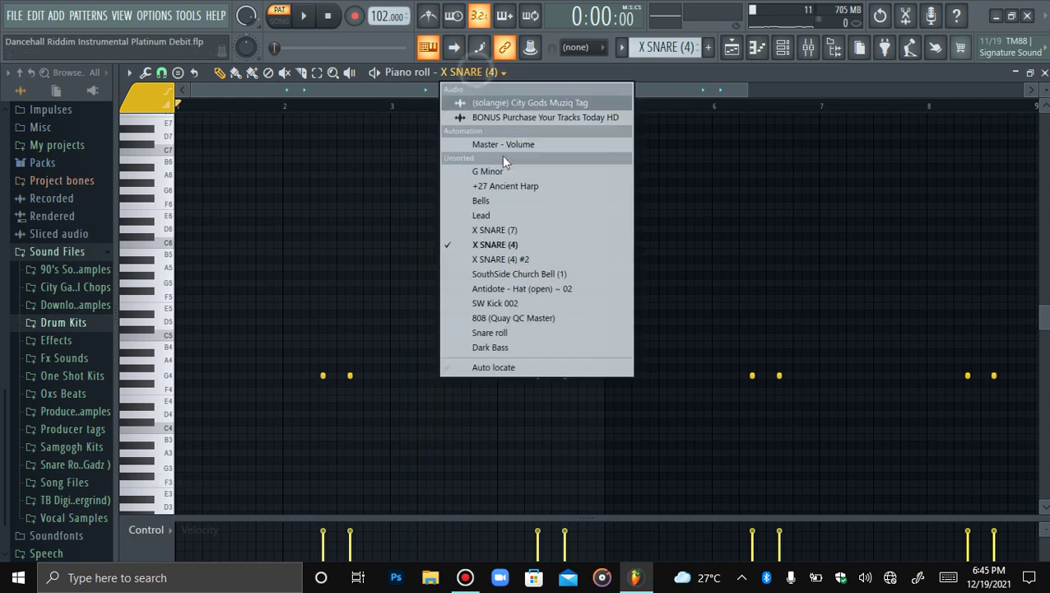
pyautogui.click(498, 260)
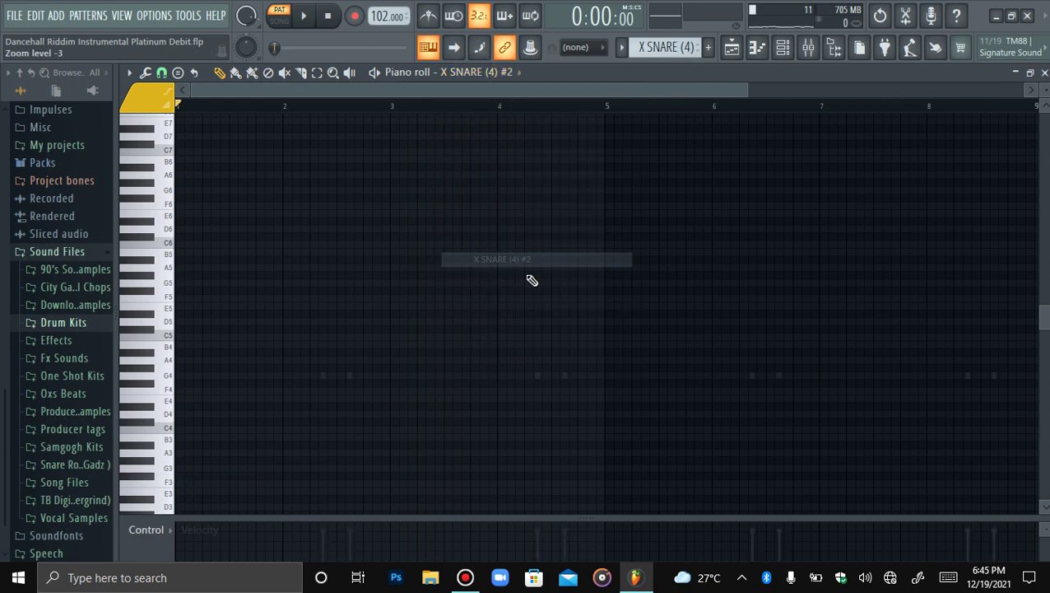
pyautogui.click(620, 47)
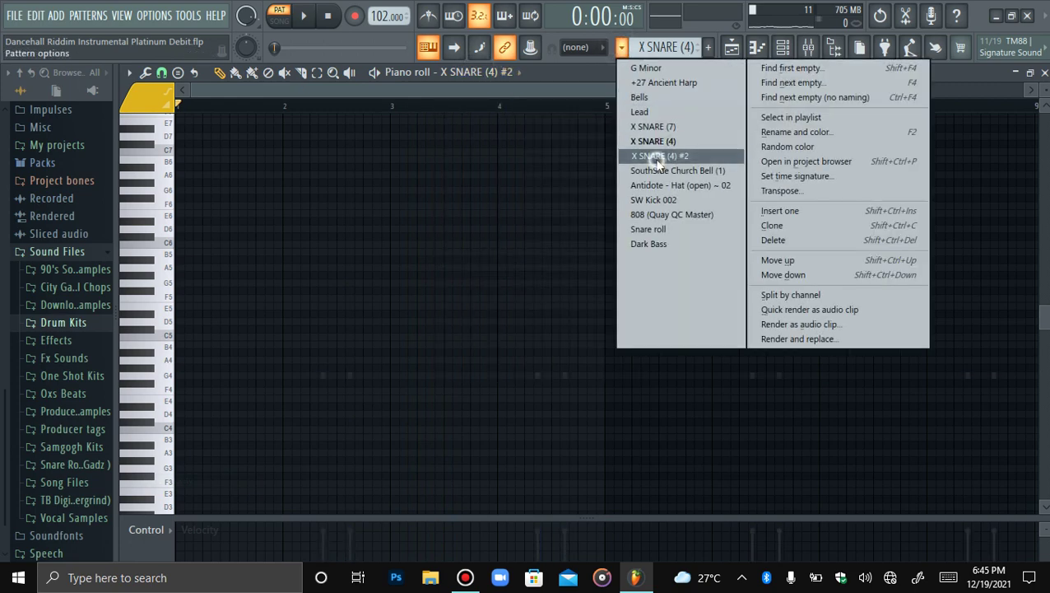
pyautogui.click(658, 156)
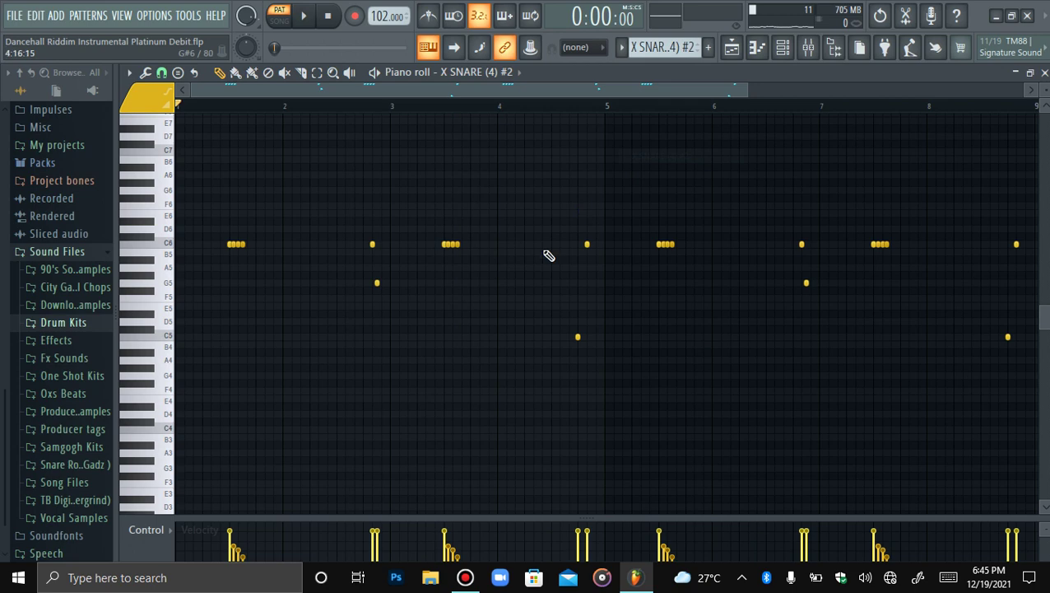
# Step: Check the X SNARE (4) #2 note pan values, switch back to note velocity, and play the pattern
pyautogui.click(168, 531)
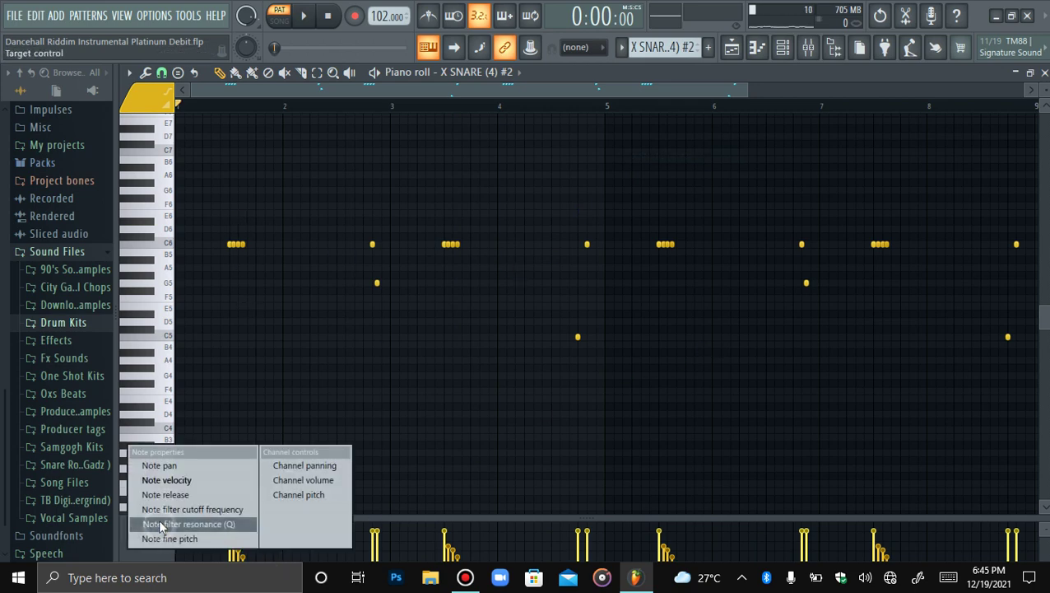
pyautogui.click(163, 463)
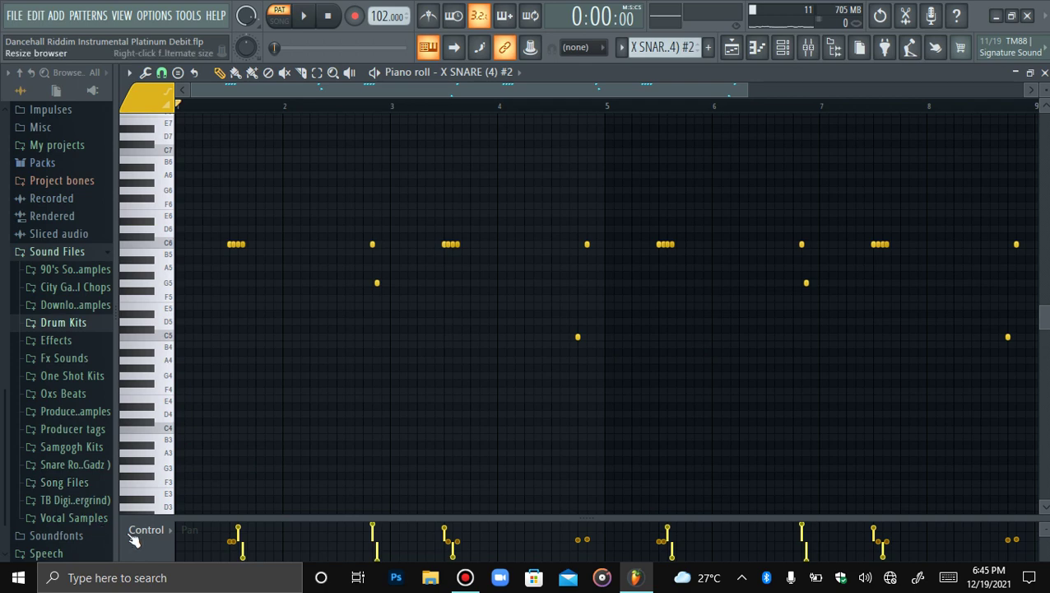
pyautogui.click(140, 530)
pyautogui.click(166, 483)
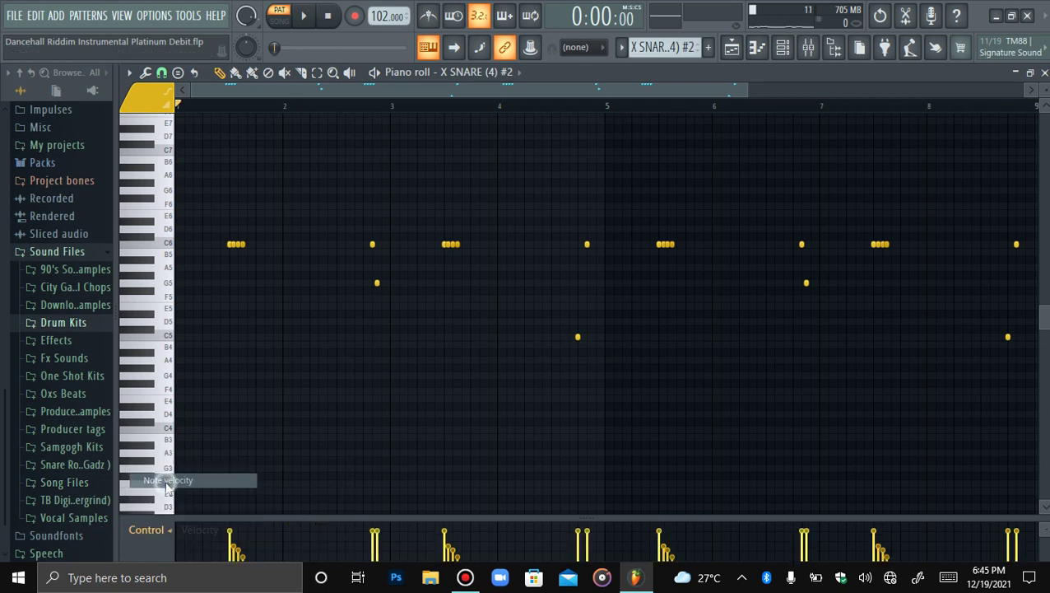
pyautogui.press('space')
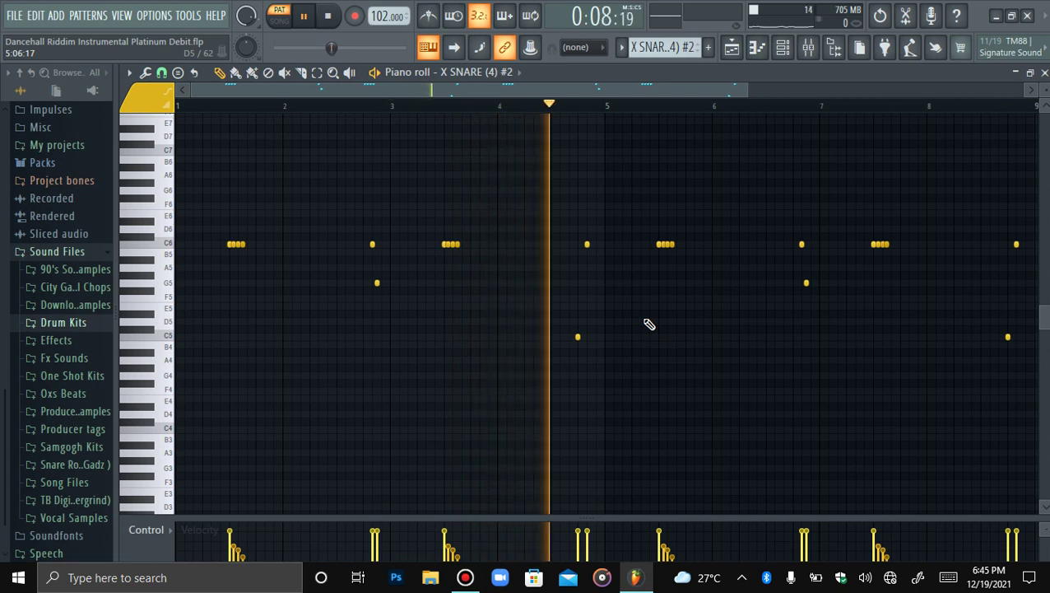
pyautogui.press('space')
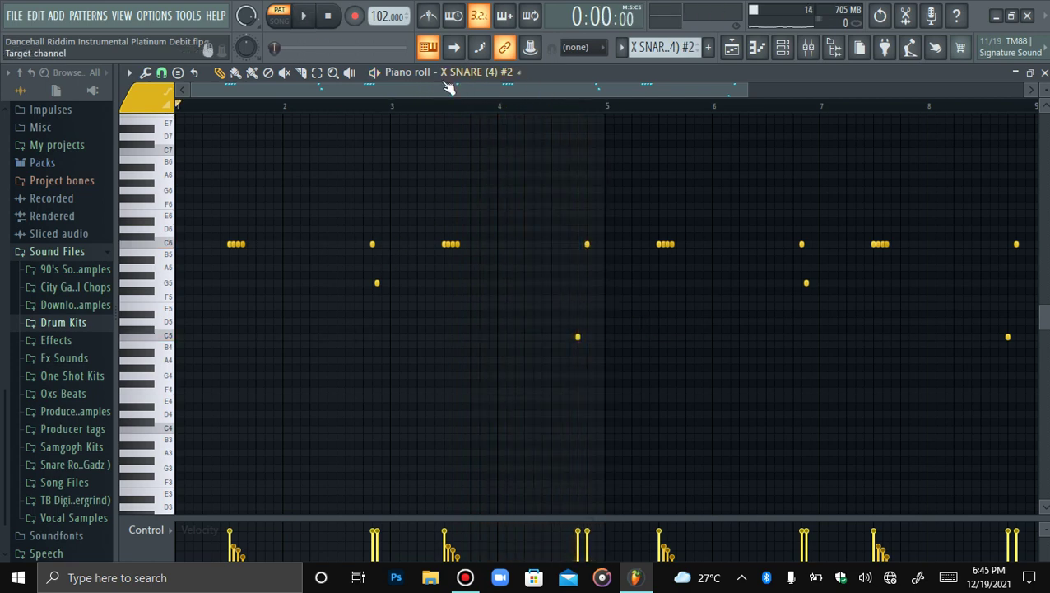
# Step: Show the SouthSide Church Bell (1) channel in the piano roll and select its matching pattern
pyautogui.click(475, 76)
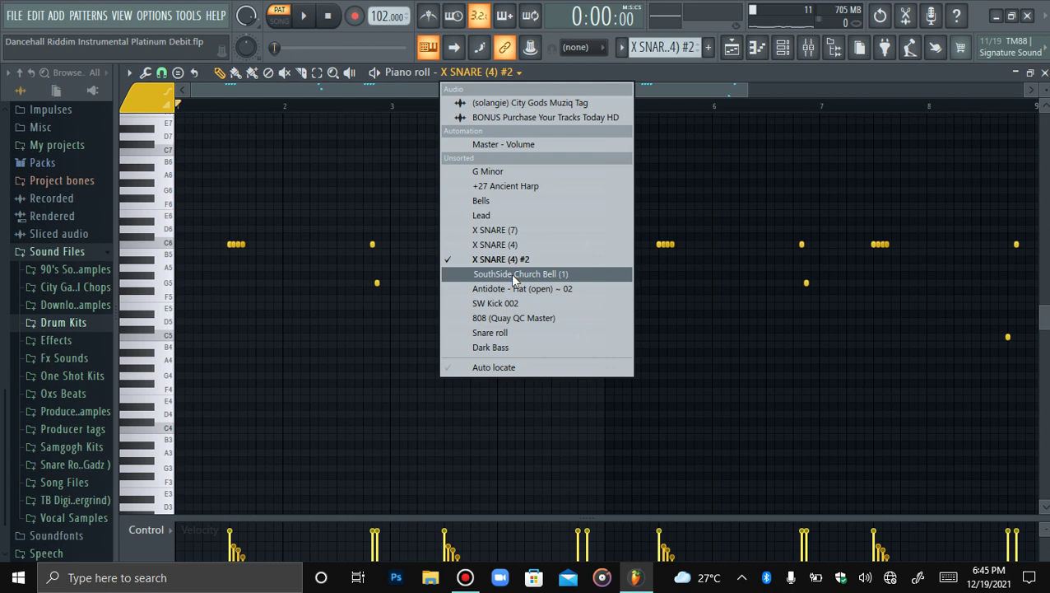
pyautogui.click(510, 273)
pyautogui.click(622, 49)
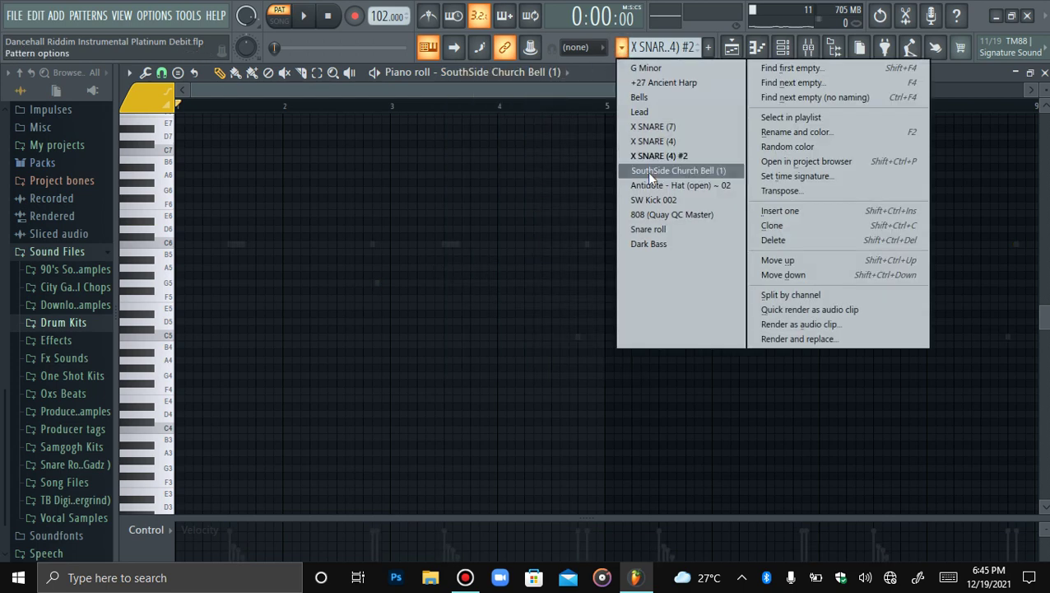
pyautogui.click(647, 171)
# Step: Show the Antidote - Hat (open) ~ 02 channel in the piano roll, select its matching pattern and play it
pyautogui.click(545, 83)
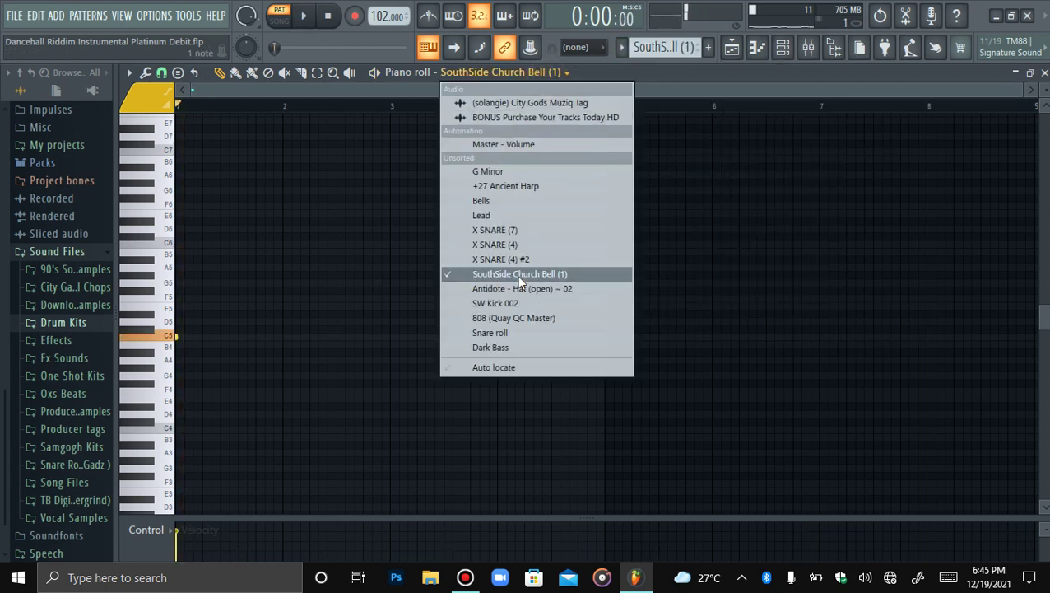
pyautogui.click(514, 283)
pyautogui.click(627, 47)
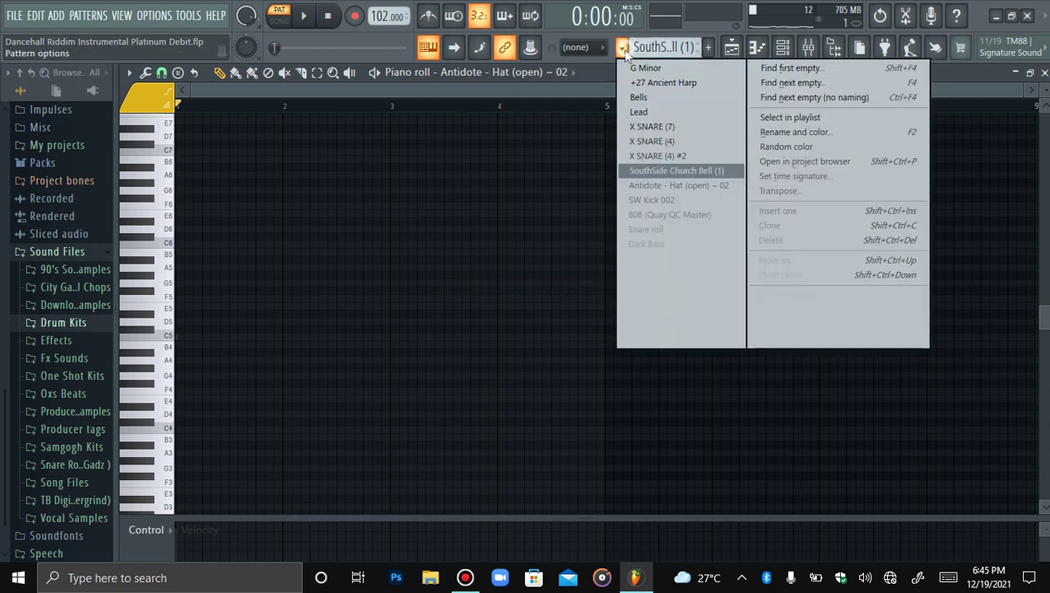
pyautogui.click(658, 184)
pyautogui.press('space')
pyautogui.press('space')
# Step: Show the SW Kick 002 channel in the piano roll, select its matching pattern and play it
pyautogui.click(547, 73)
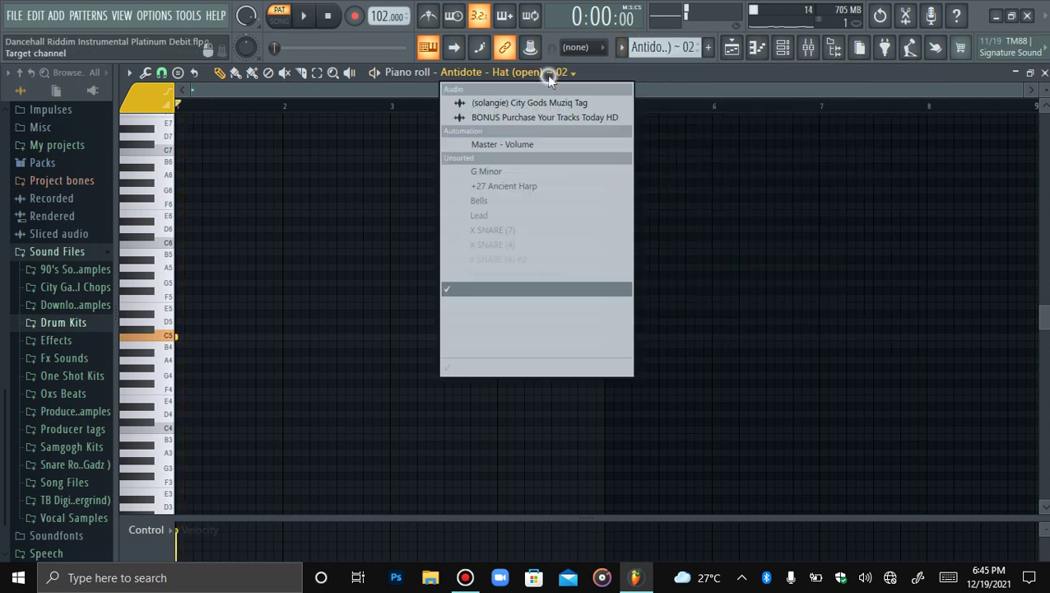
pyautogui.click(519, 304)
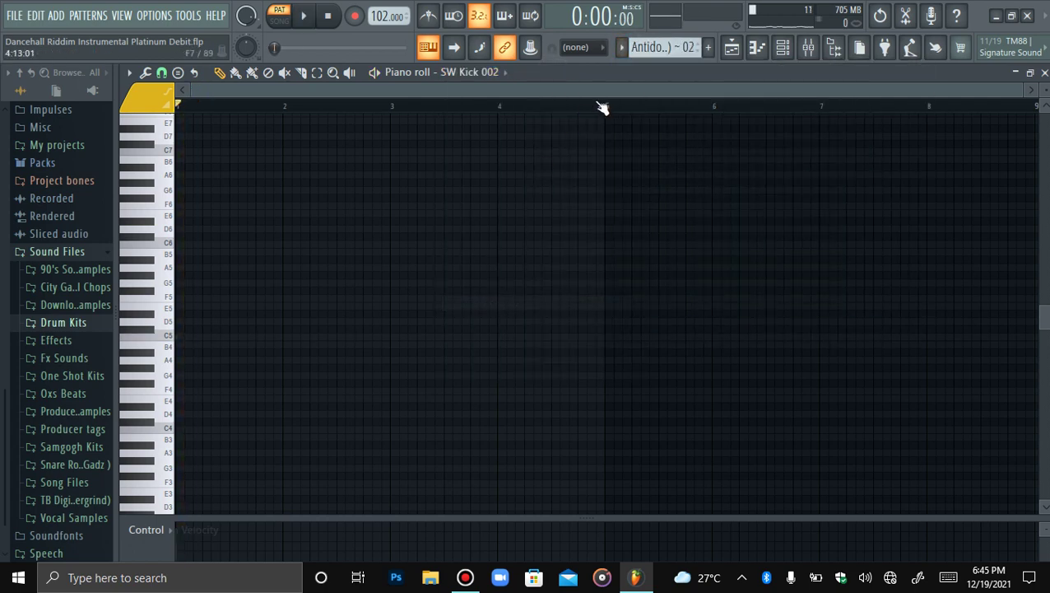
pyautogui.click(623, 48)
pyautogui.click(658, 199)
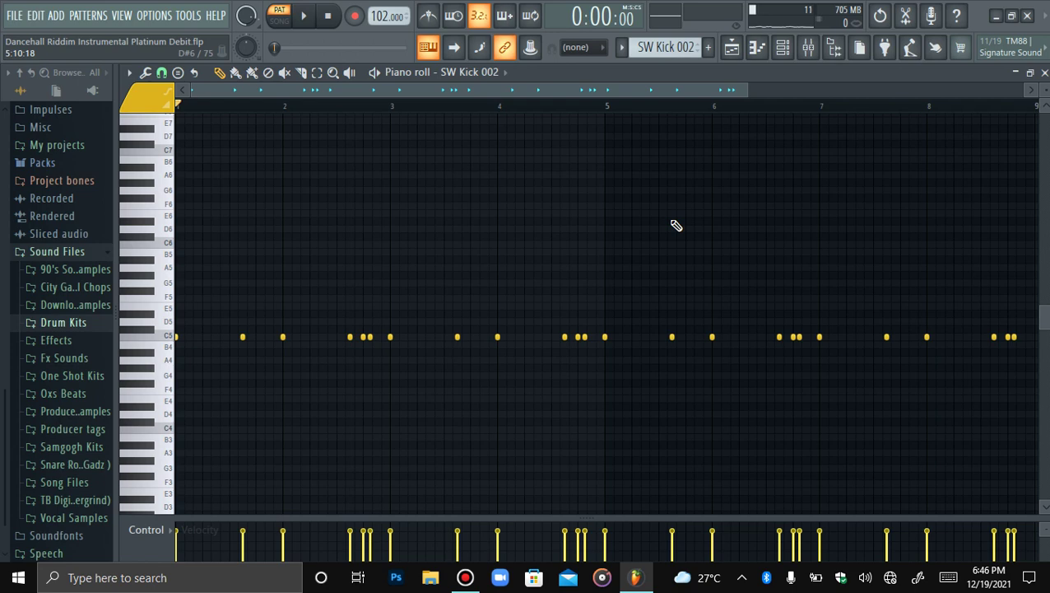
pyautogui.press('space')
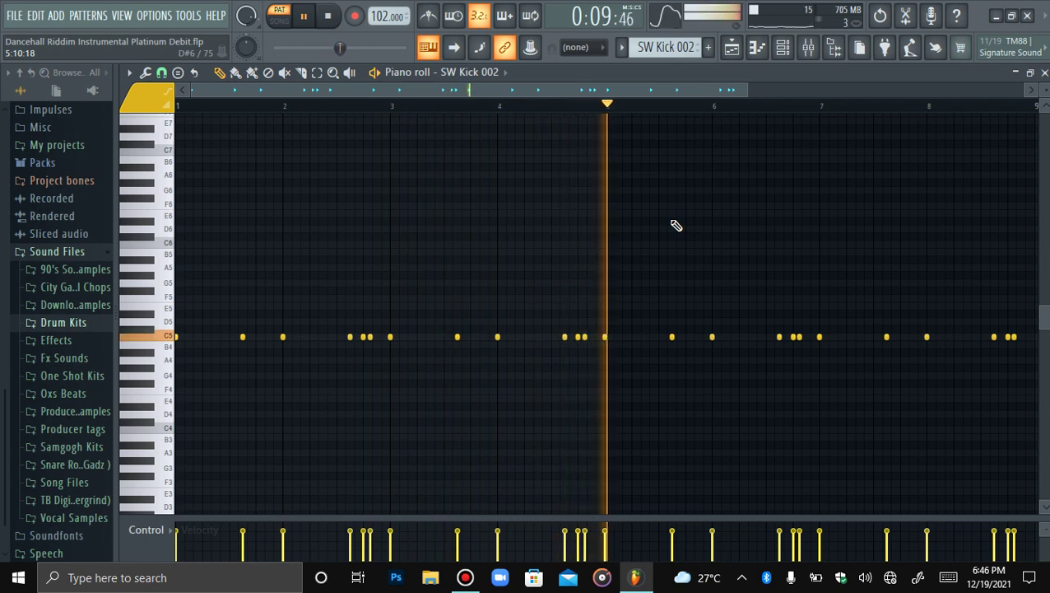
pyautogui.press('space')
# Step: Show the 808 (Quay QC Master) channel in the piano roll and select its matching pattern
pyautogui.click(476, 74)
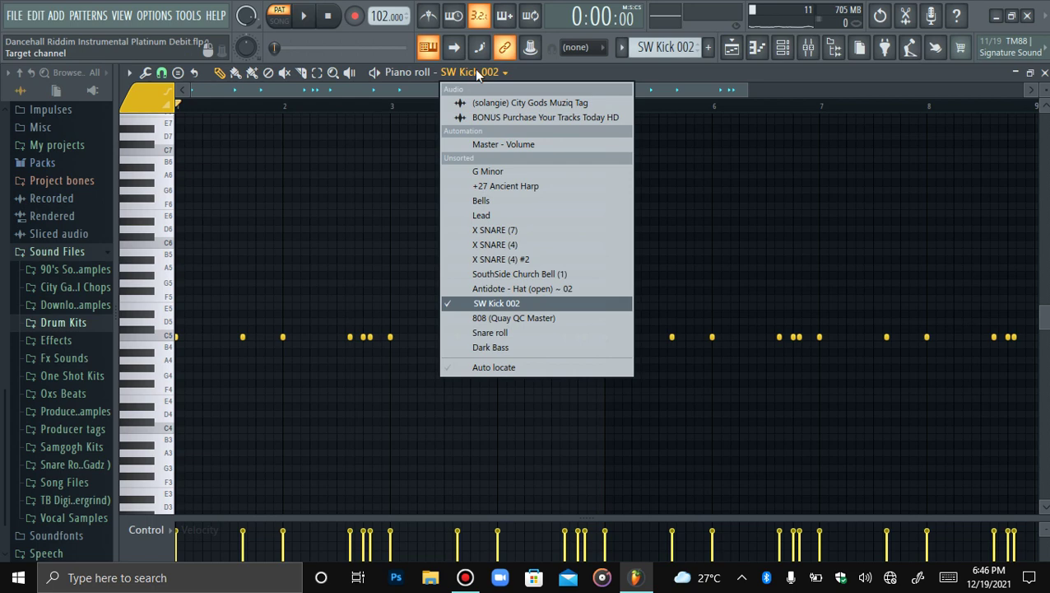
pyautogui.click(508, 320)
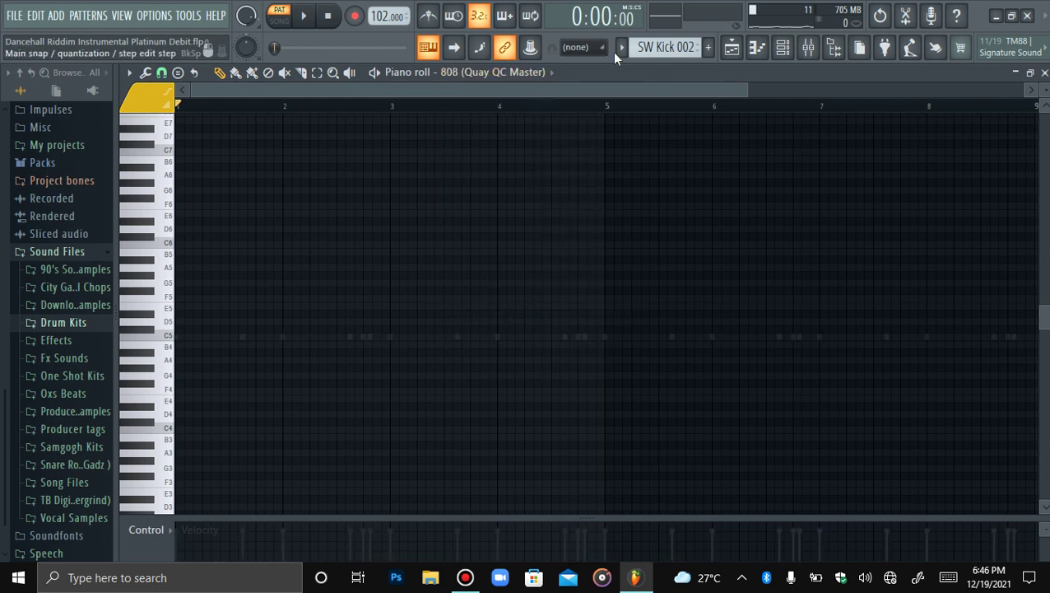
pyautogui.click(623, 48)
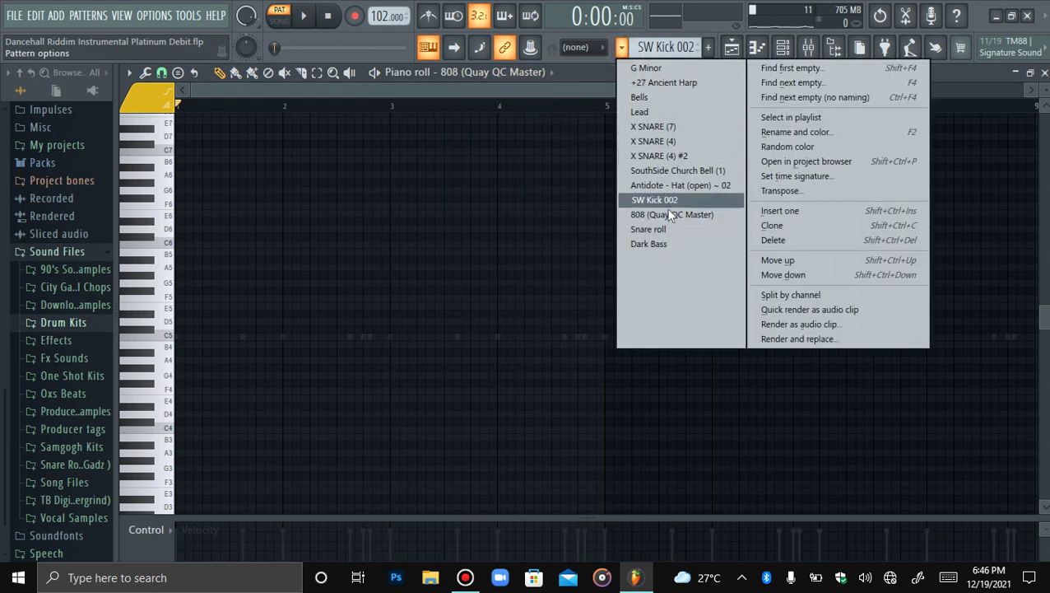
pyautogui.click(669, 215)
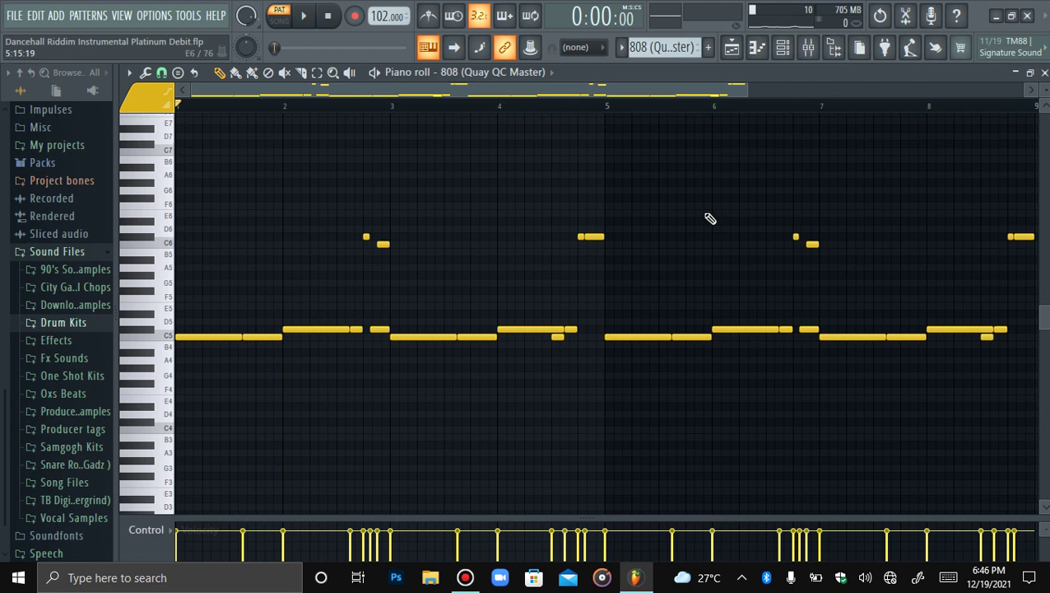
# Step: Examine the 808 (Quay QC Master) notes up close and play the pattern
pyautogui.scroll(2, 836, 210)
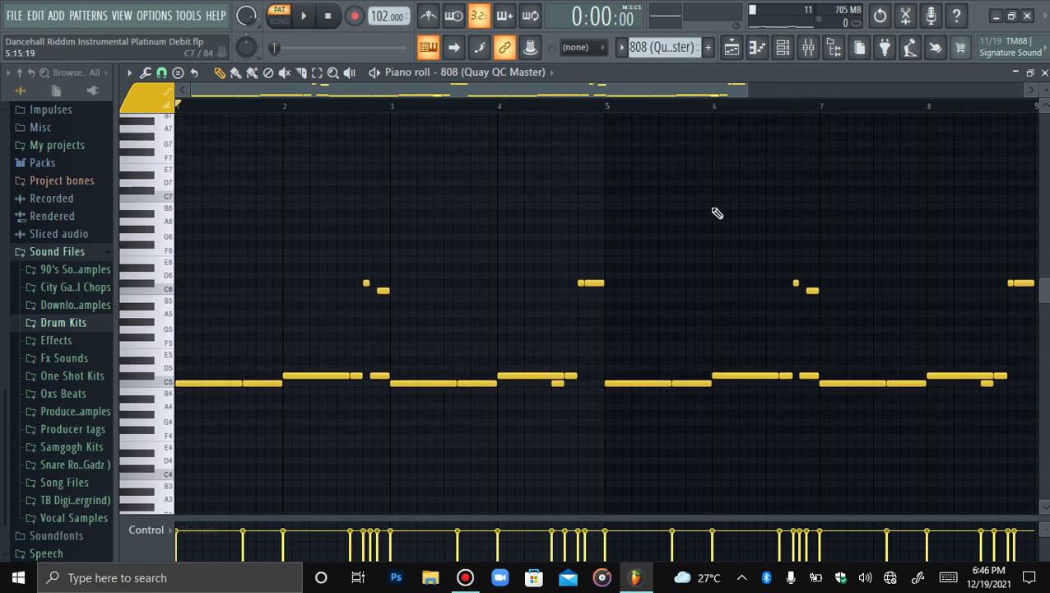
pyautogui.scroll(1, 1046, 89)
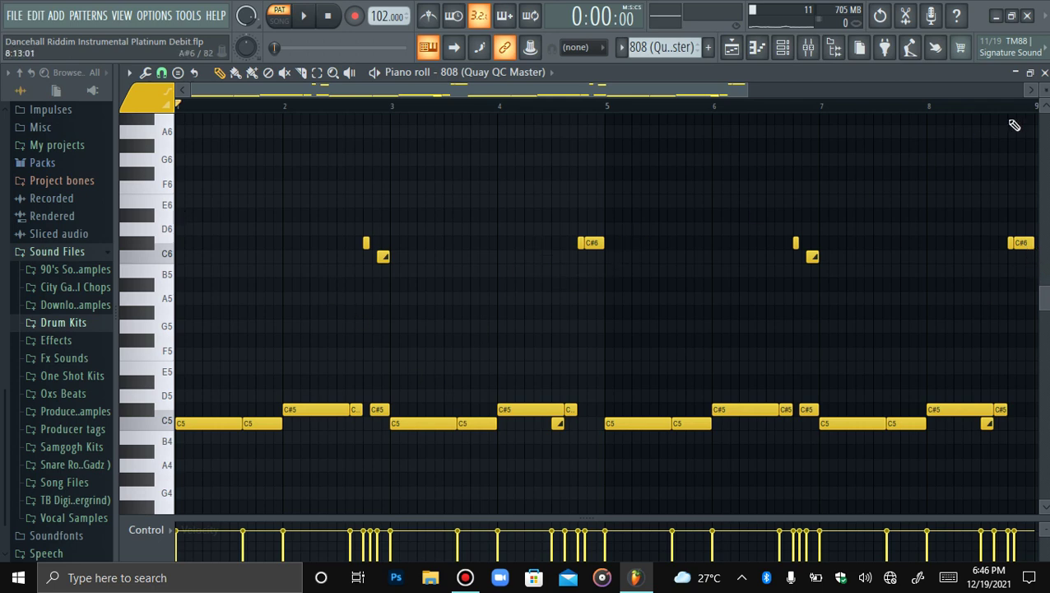
pyautogui.scroll(-1, 1045, 91)
pyautogui.press('space')
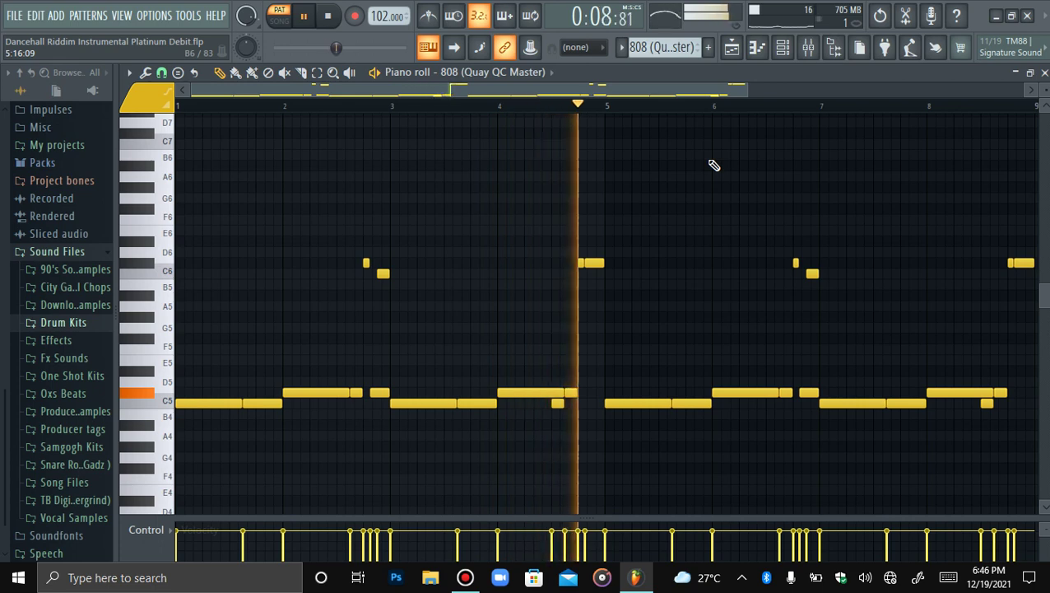
pyautogui.press('space')
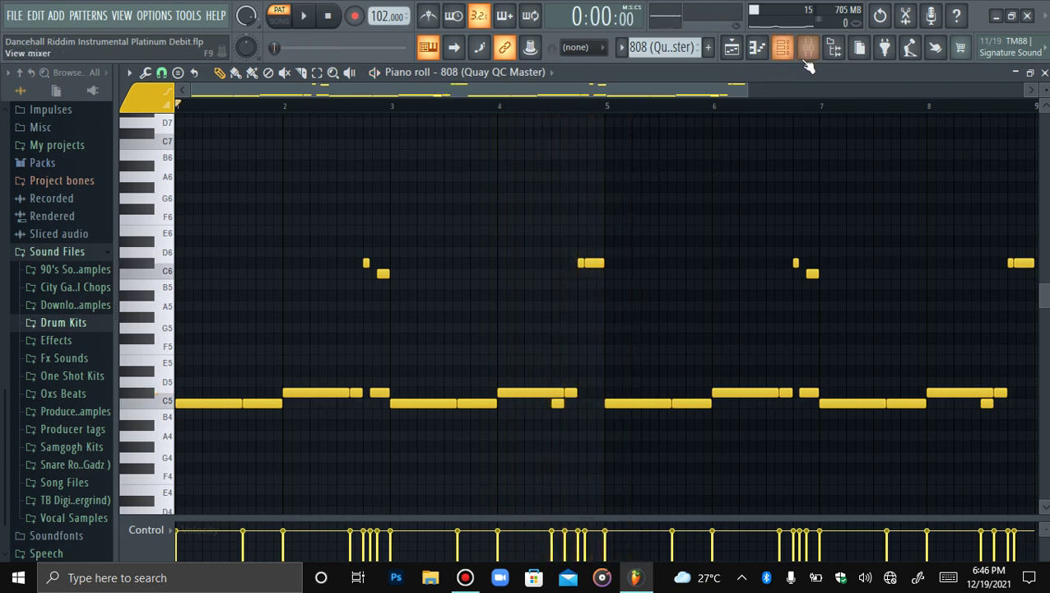
# Step: Inspect the Fruity Blood Overdrive, Distructor and Fruity parametric EQ 2 settings on the 808 mixer track
pyautogui.click(808, 47)
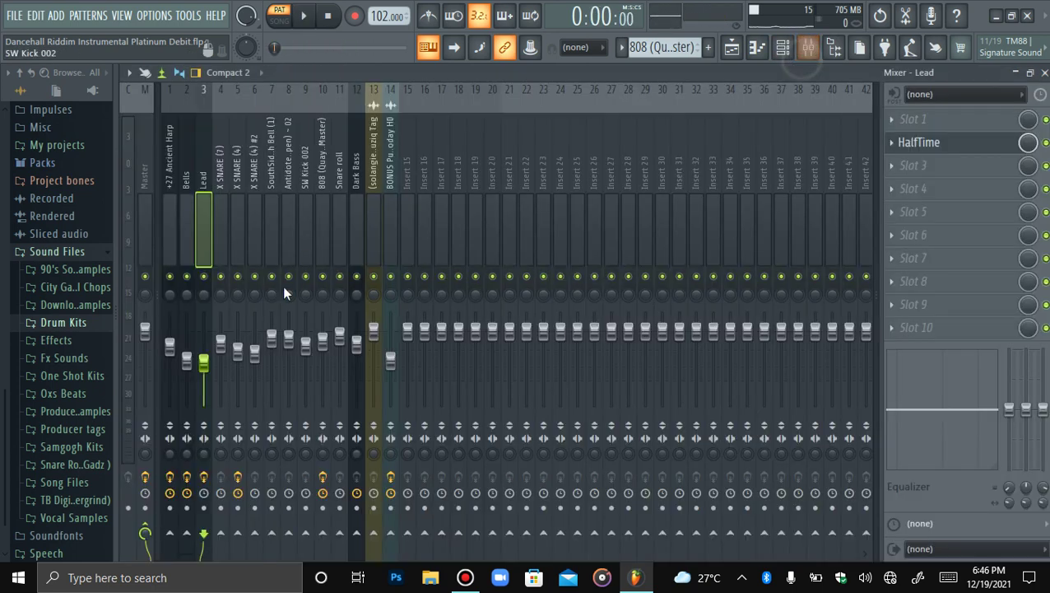
pyautogui.click(320, 226)
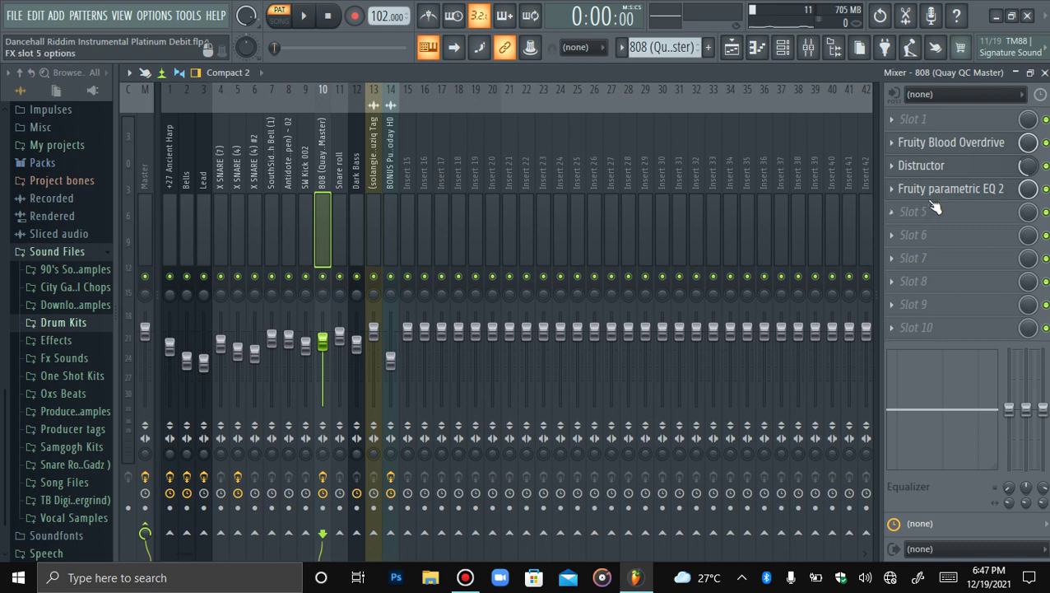
pyautogui.click(943, 144)
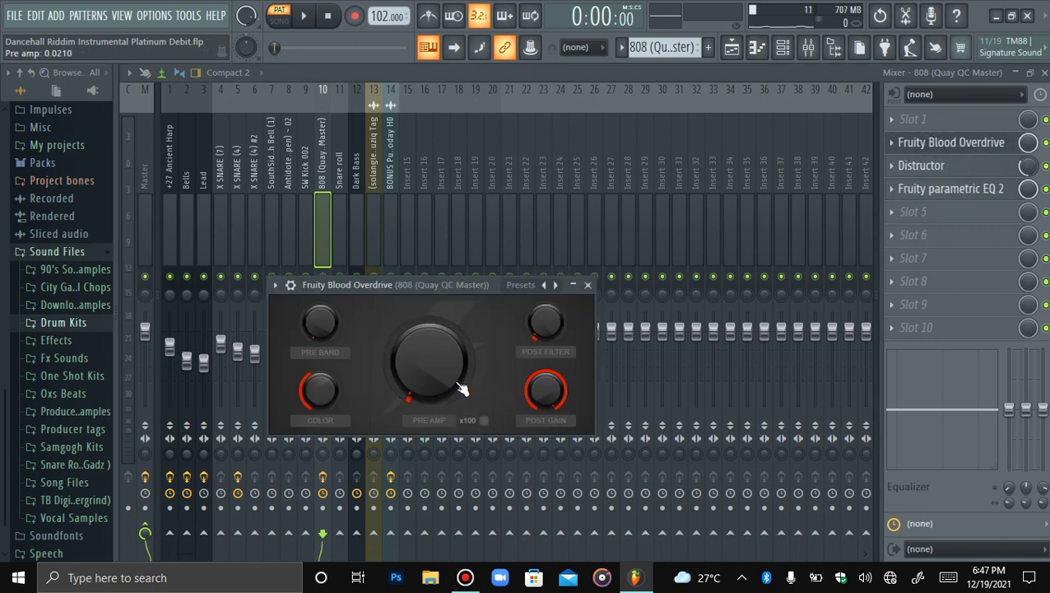
pyautogui.click(925, 165)
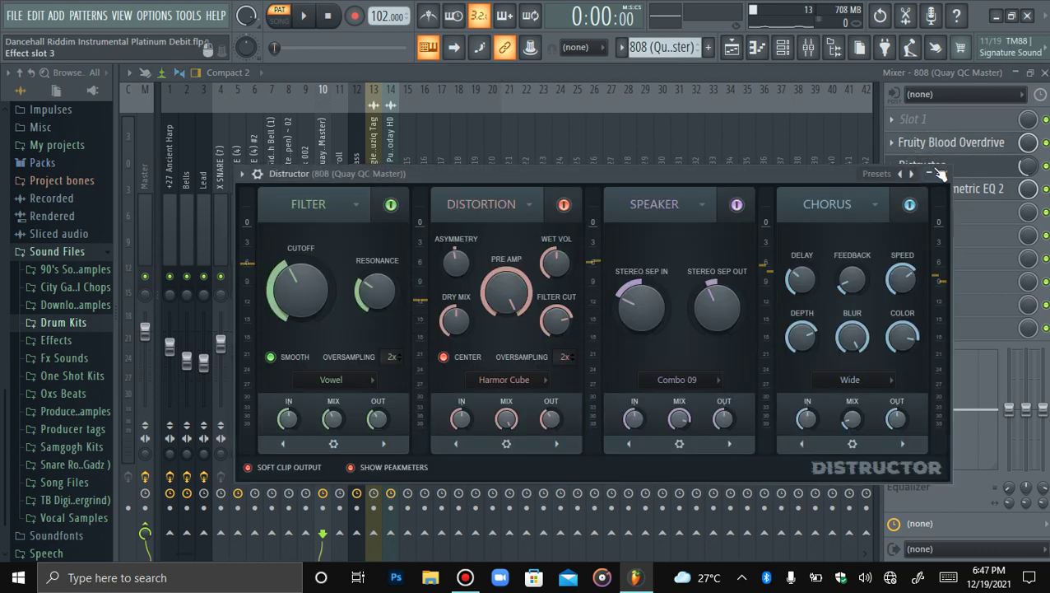
pyautogui.moveTo(864, 177); pyautogui.dragTo(815, 181)
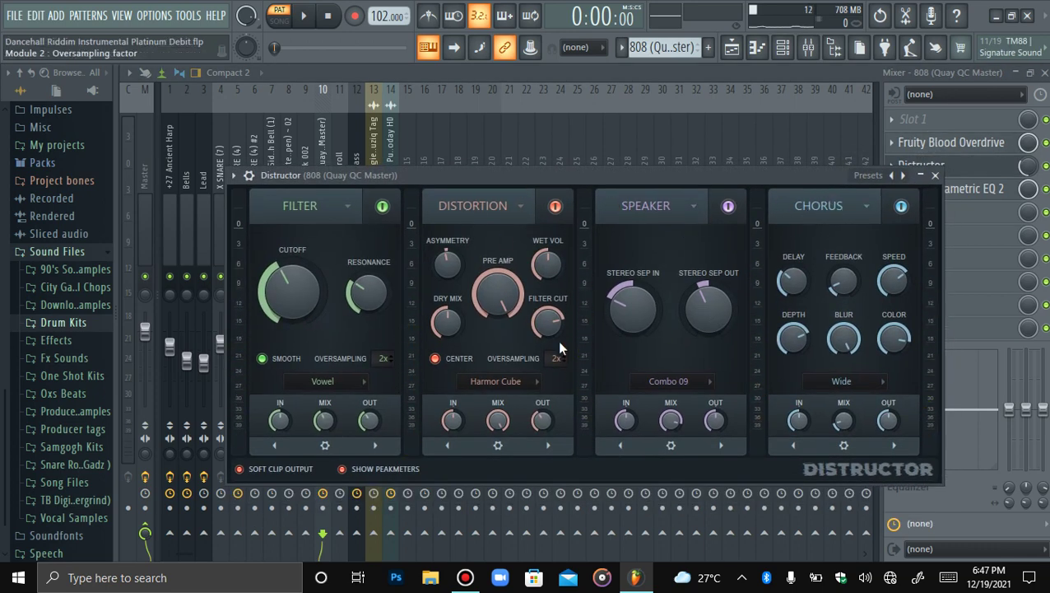
pyautogui.click(982, 185)
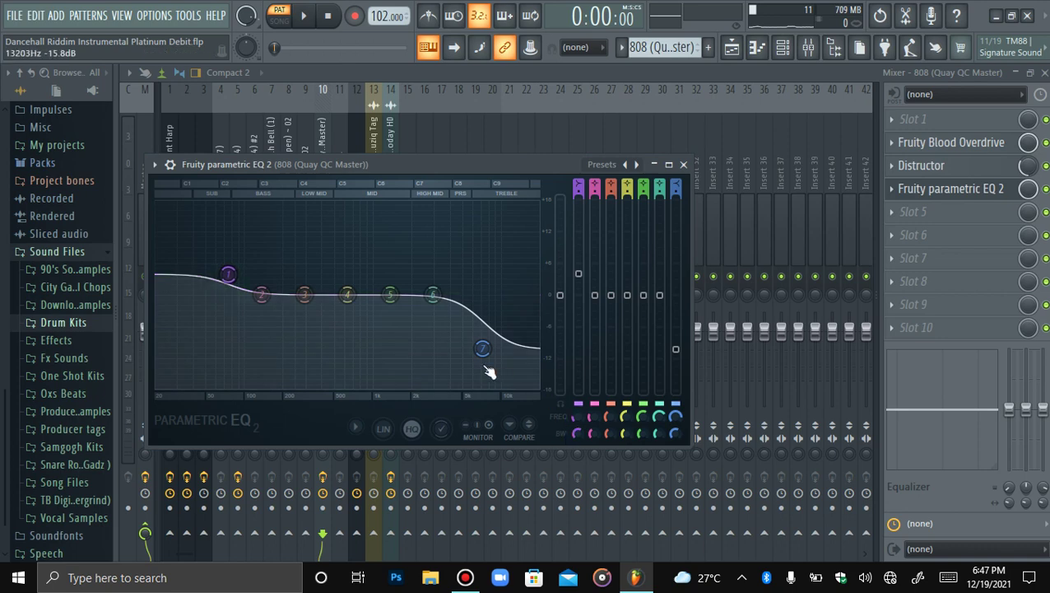
pyautogui.click(951, 189)
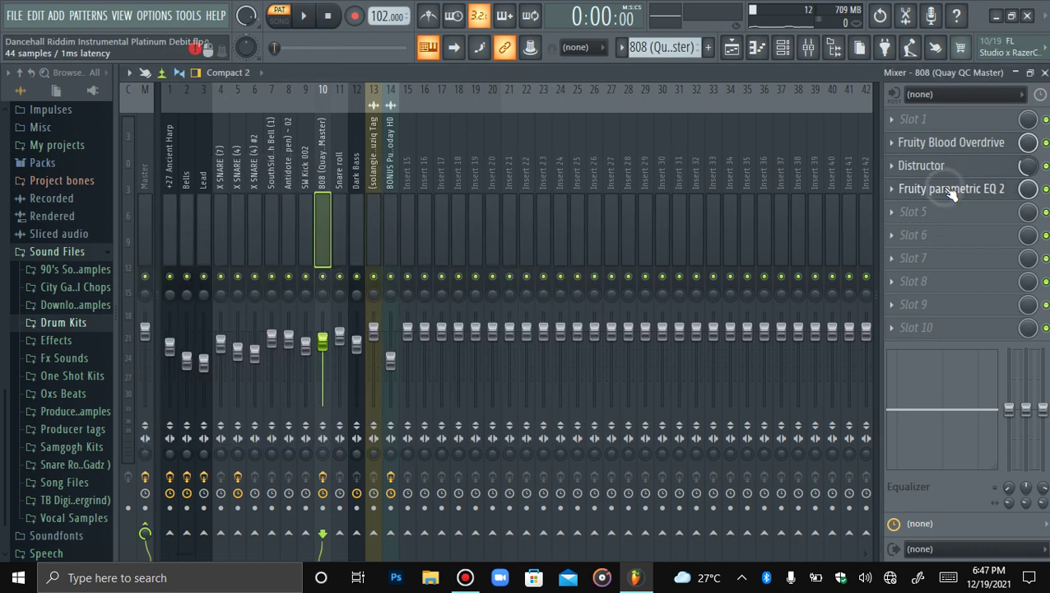
# Step: Return to the piano roll and briefly replay the 808 (Quay QC Master) pattern
pyautogui.click(755, 50)
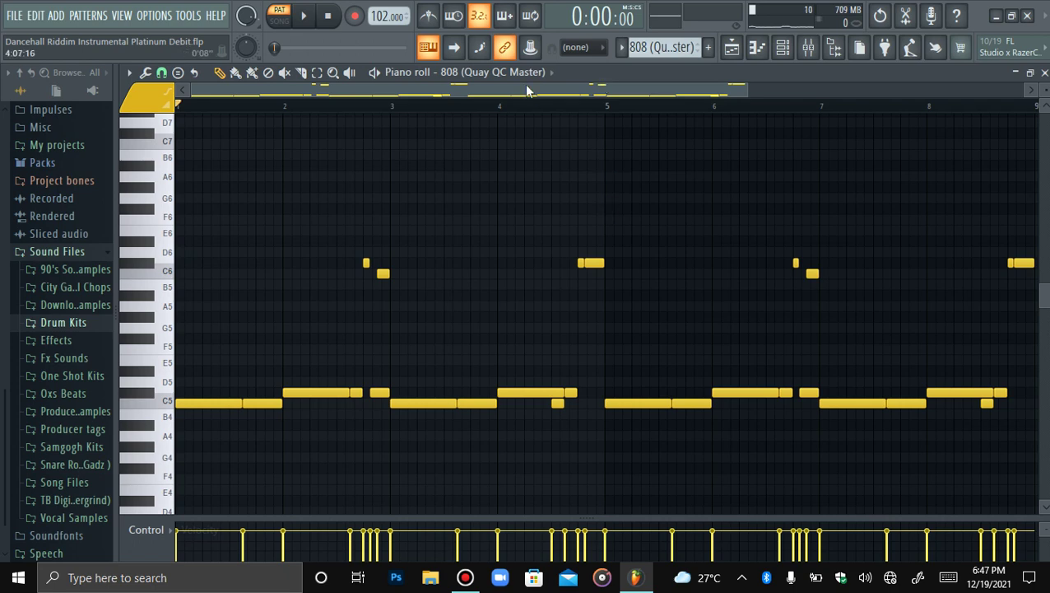
pyautogui.press('space')
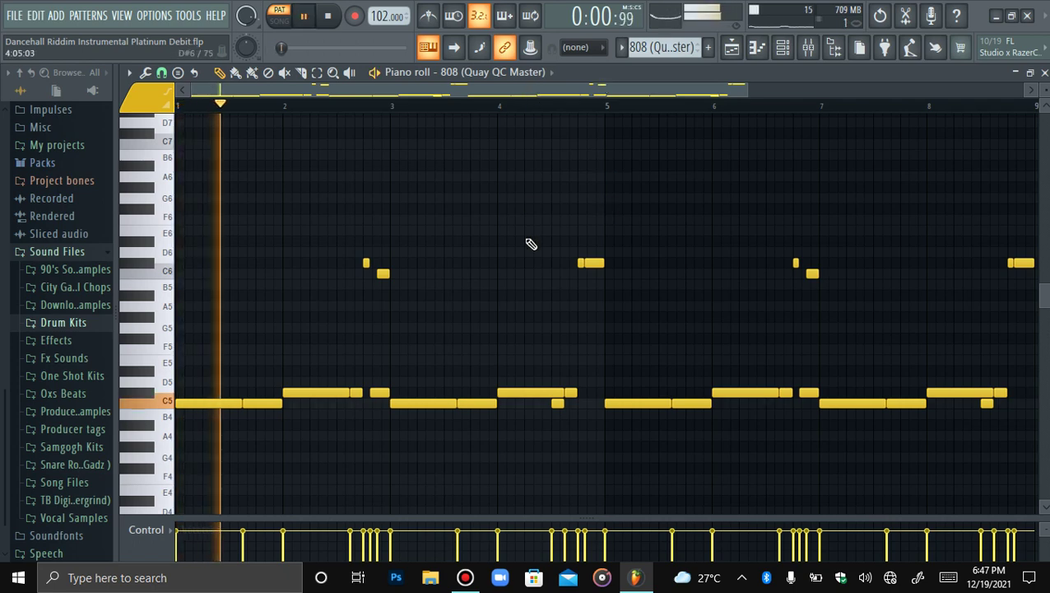
pyautogui.press('space')
# Step: Show the Snare roll channel in the piano roll, select its matching pattern and play it from just after bar 4
pyautogui.click(543, 73)
pyautogui.click(527, 332)
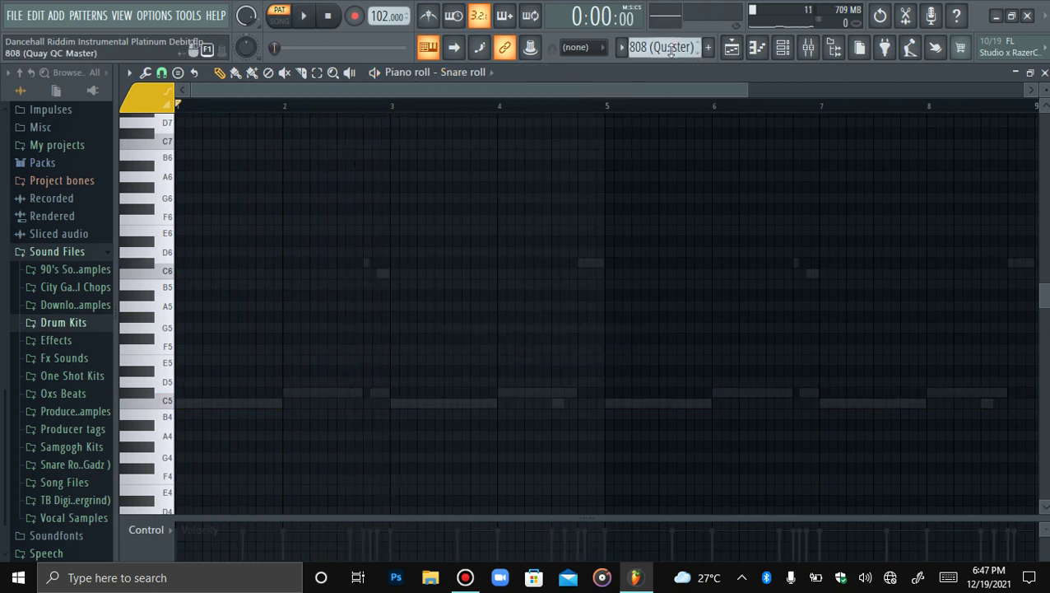
pyautogui.click(623, 47)
pyautogui.click(652, 228)
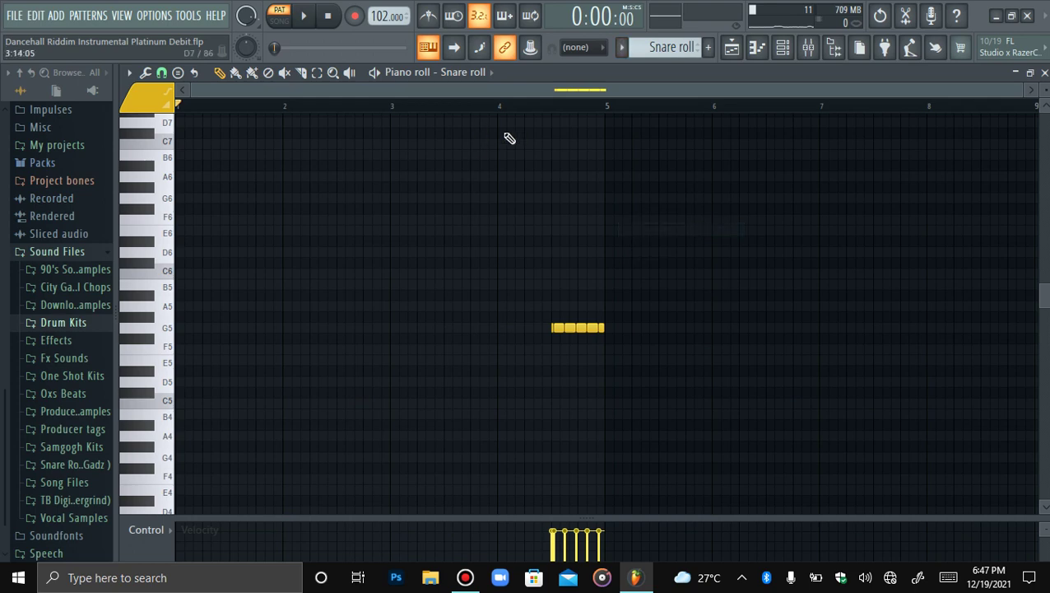
pyautogui.click(517, 106)
pyautogui.press('space')
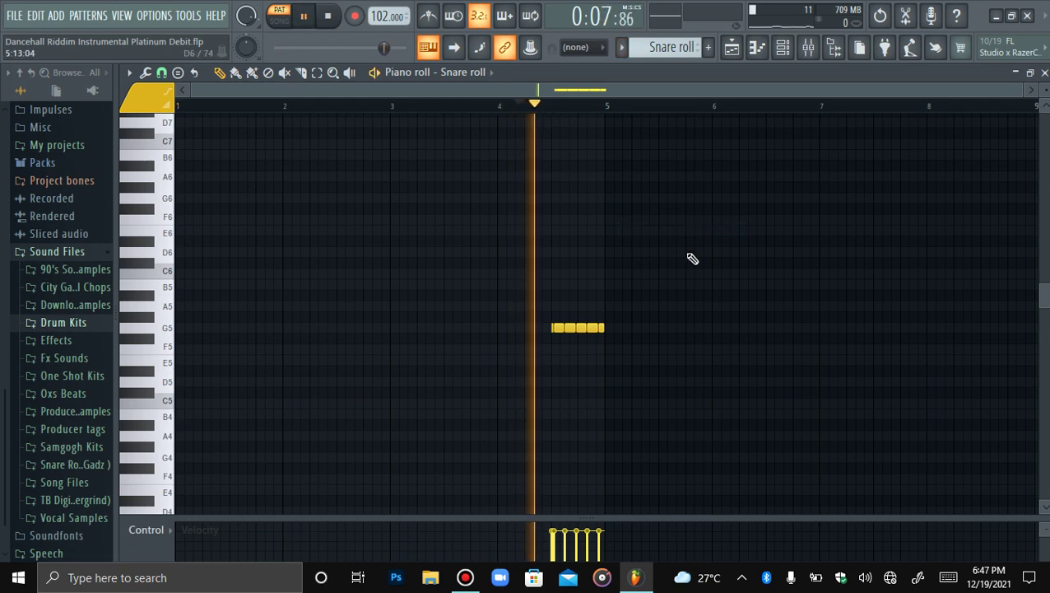
pyautogui.press('space')
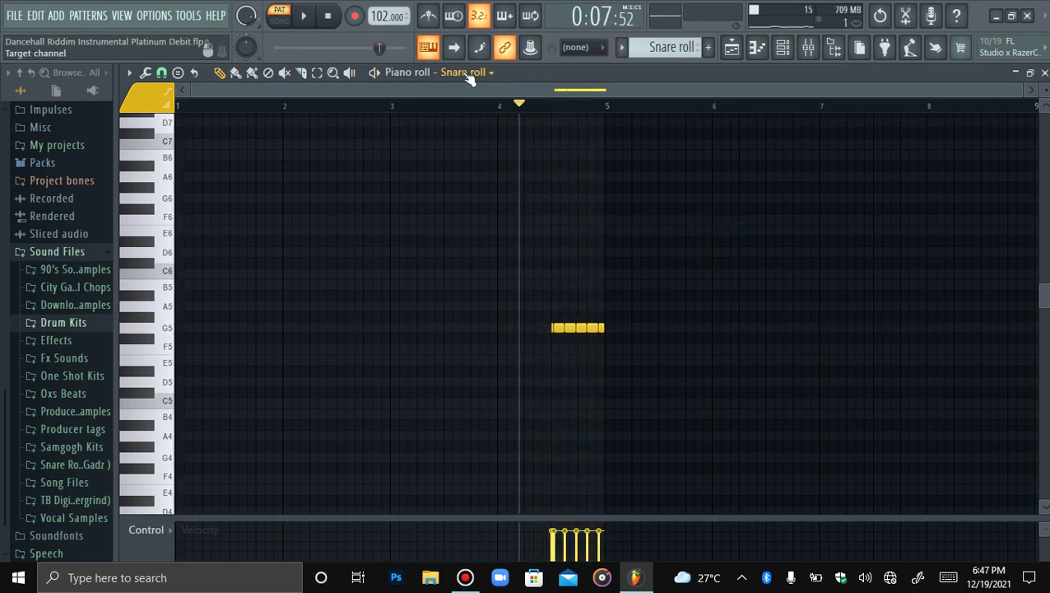
# Step: Show the Dark Bass channel in the piano roll and select its matching pattern
pyautogui.click(462, 72)
pyautogui.click(502, 347)
pyautogui.click(623, 47)
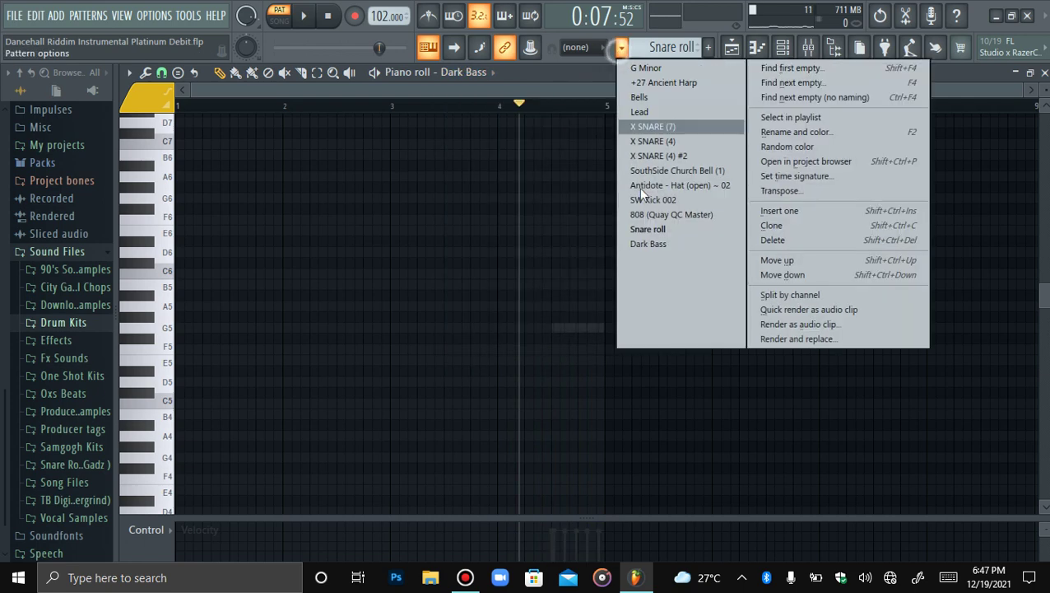
pyautogui.click(646, 246)
# Step: Reset playback to the start, bring the Dark Bass notes into view and play the pattern
pyautogui.click(326, 18)
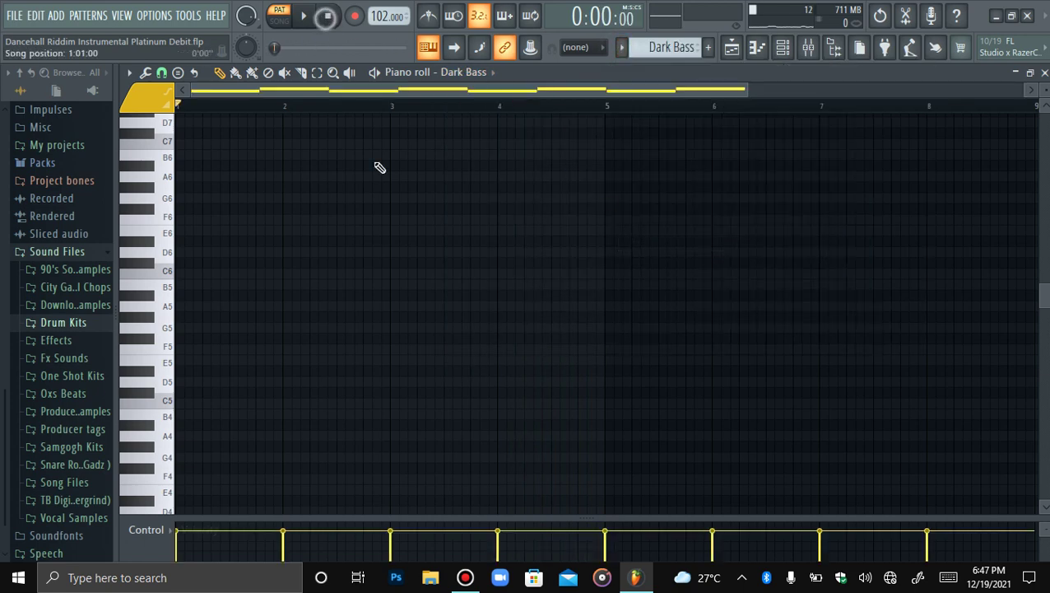
pyautogui.scroll(-4, 628, 305)
pyautogui.press('space')
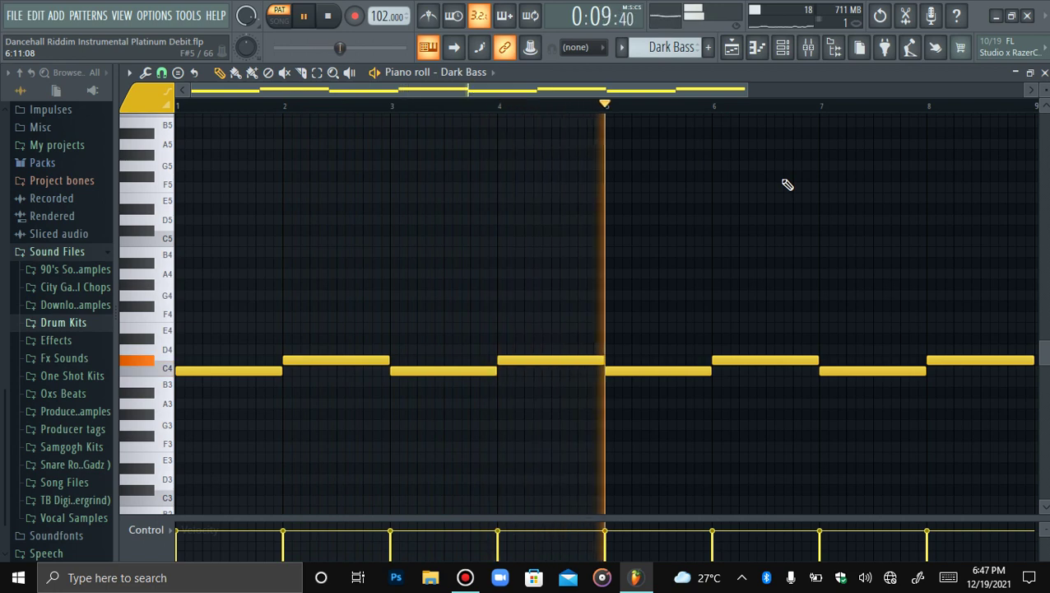
pyautogui.press('space')
# Step: Inspect the Dark Bass channel's Massive X instrument from the channel rack, and show the playlist arrangement
pyautogui.click(783, 49)
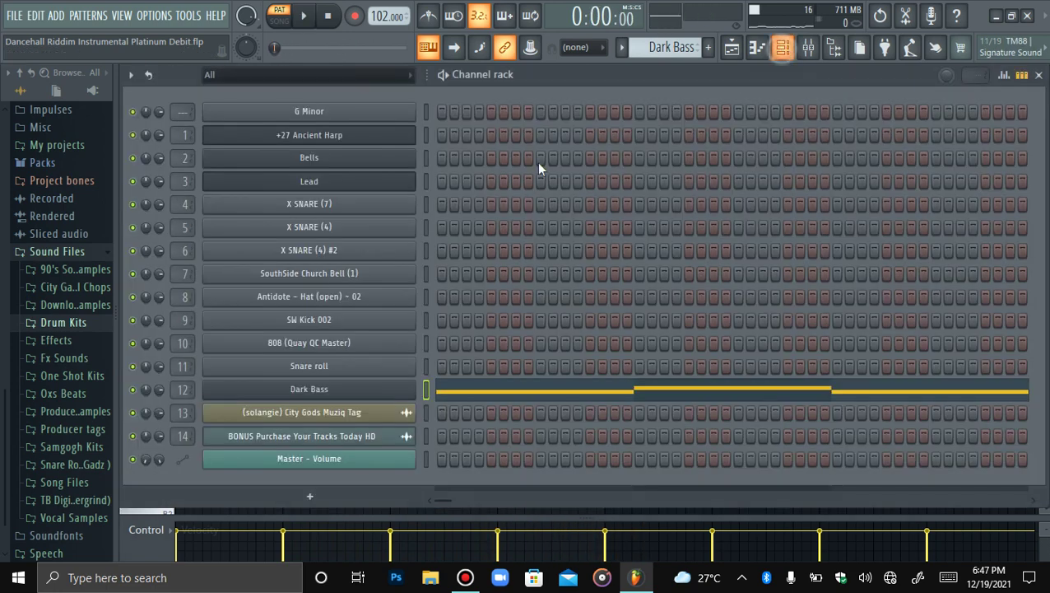
pyautogui.click(312, 392)
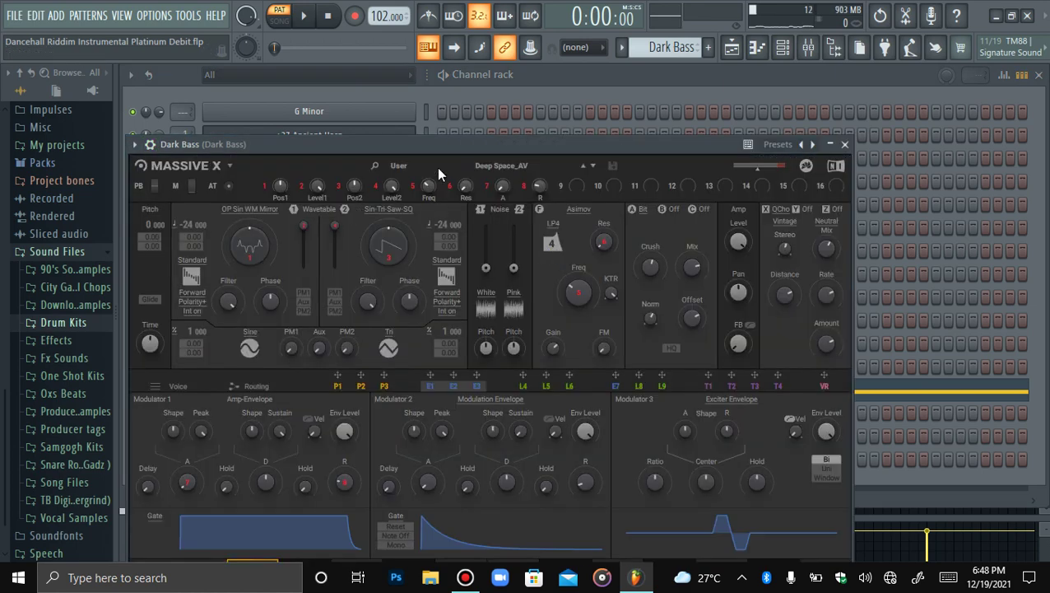
pyautogui.click(742, 49)
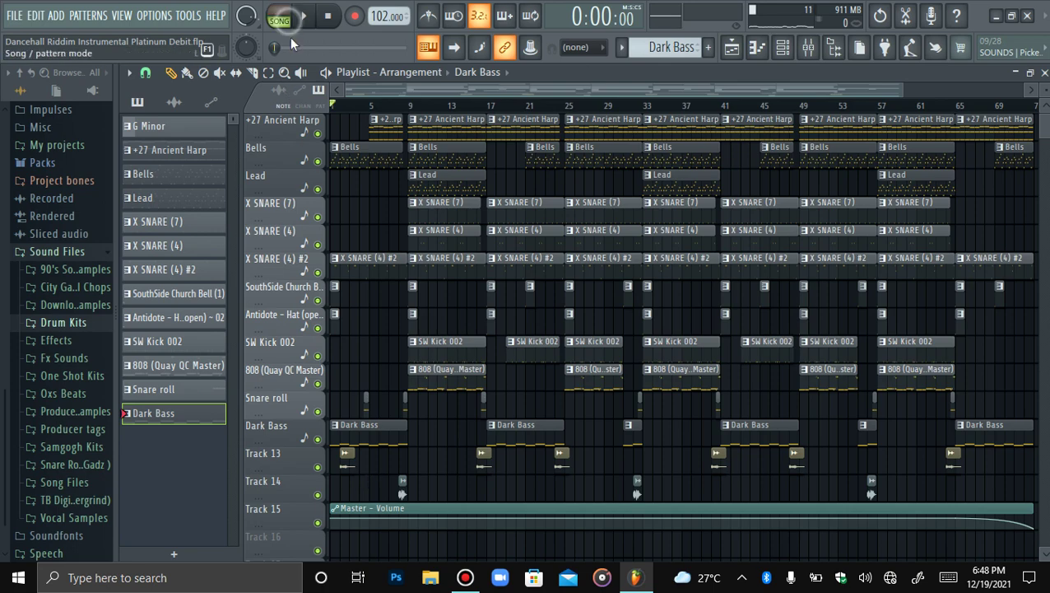
# Step: Show the mixer's Master track and inspect its Fruity soft clipper effect, closing the effect when done
pyautogui.click(808, 47)
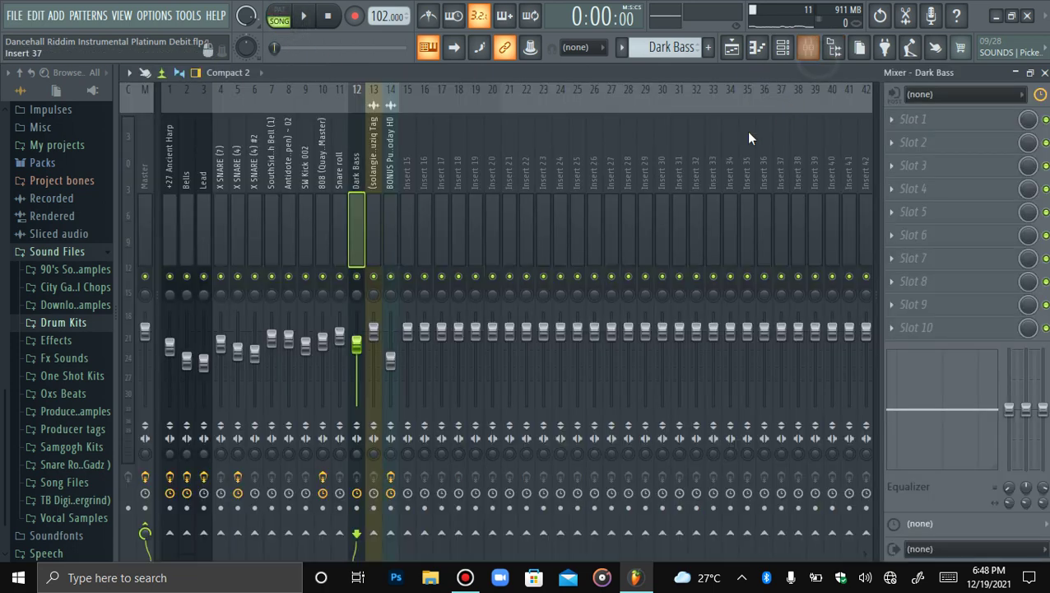
pyautogui.click(144, 215)
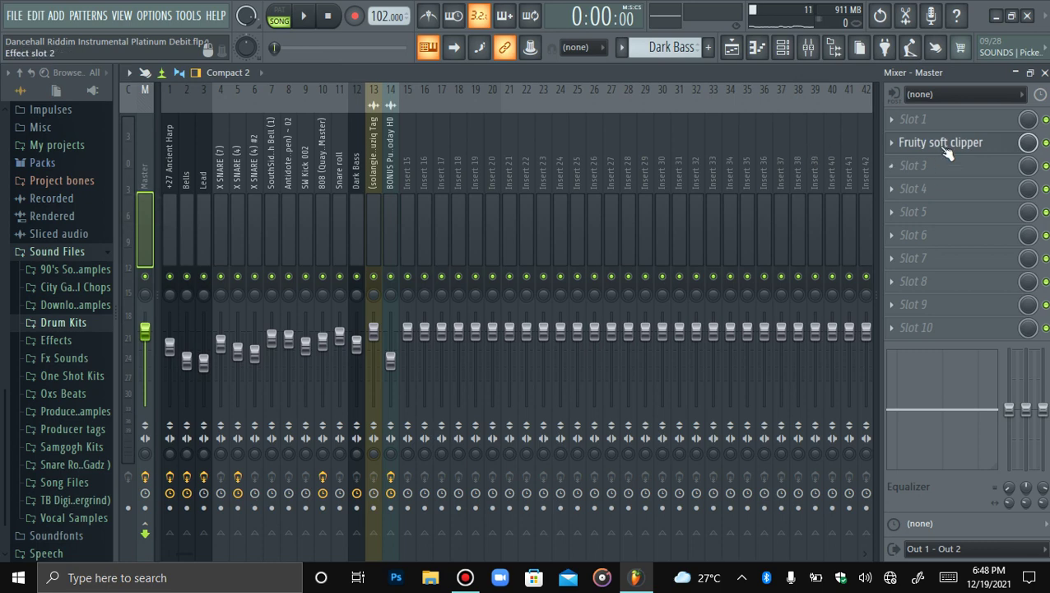
pyautogui.click(947, 150)
pyautogui.click(949, 145)
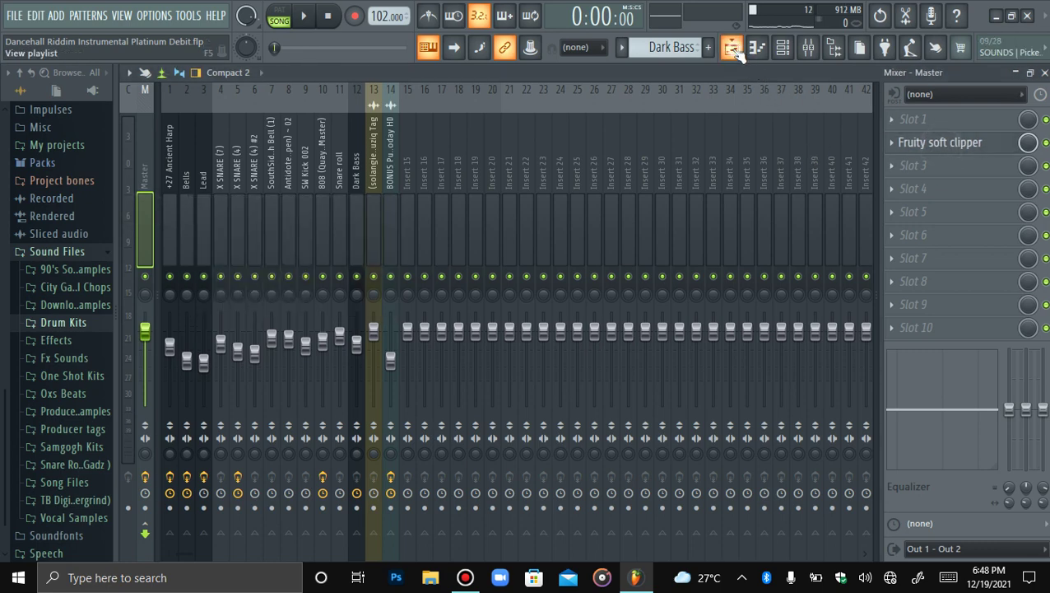
# Step: Bring back the playlist arrangement and play the full song from the start
pyautogui.click(733, 49)
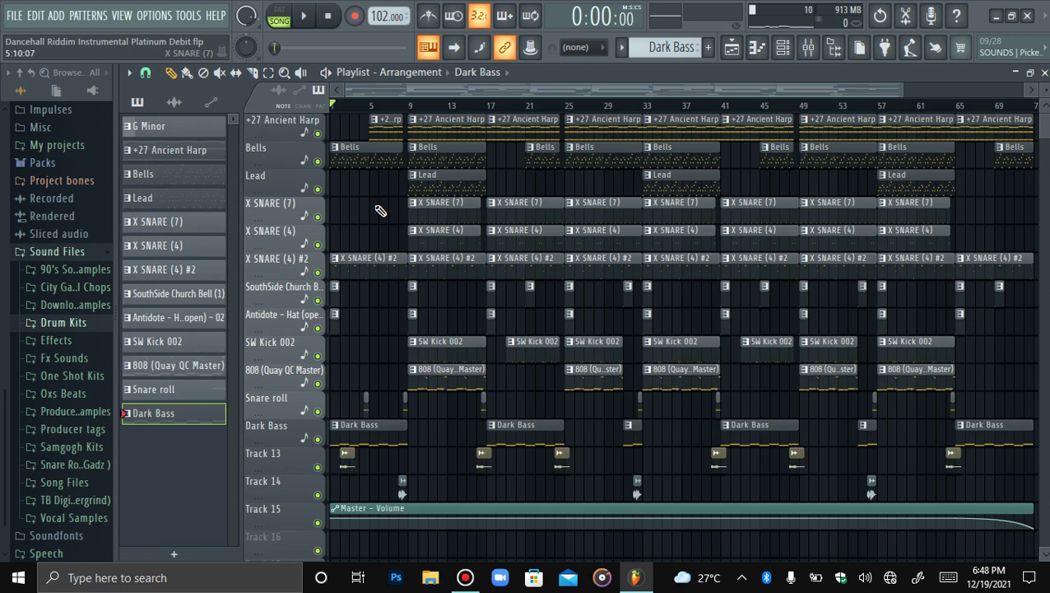
pyautogui.press('space')
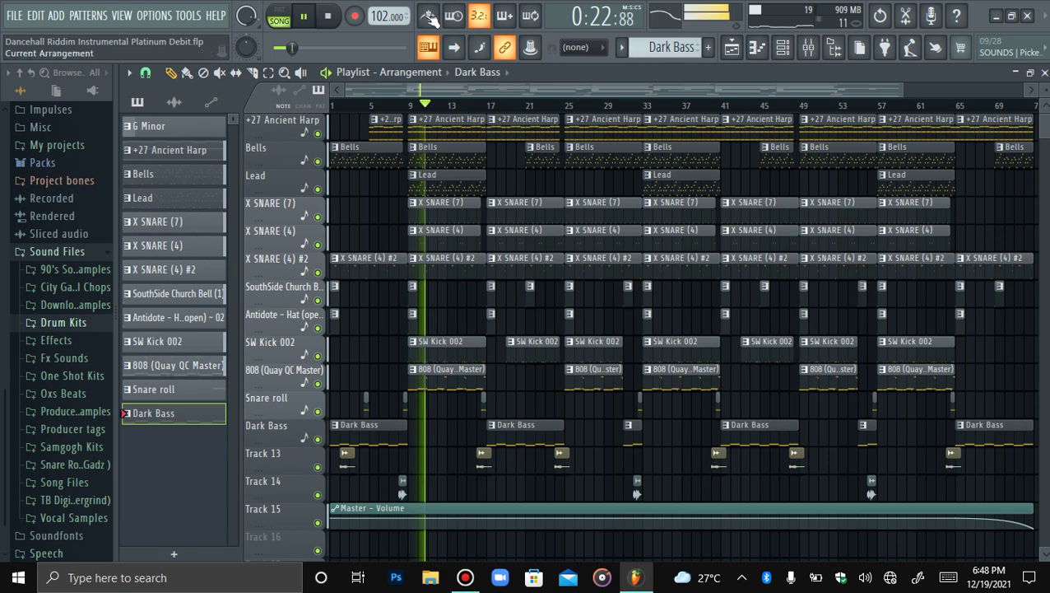
pyautogui.moveTo(554, 7)
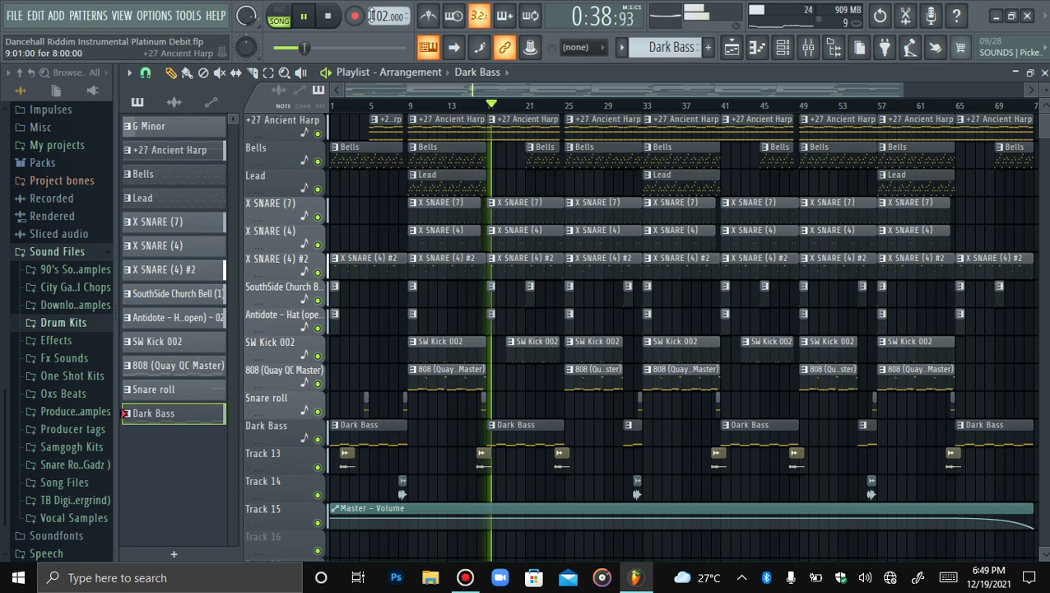
pyautogui.moveTo(508, 6)
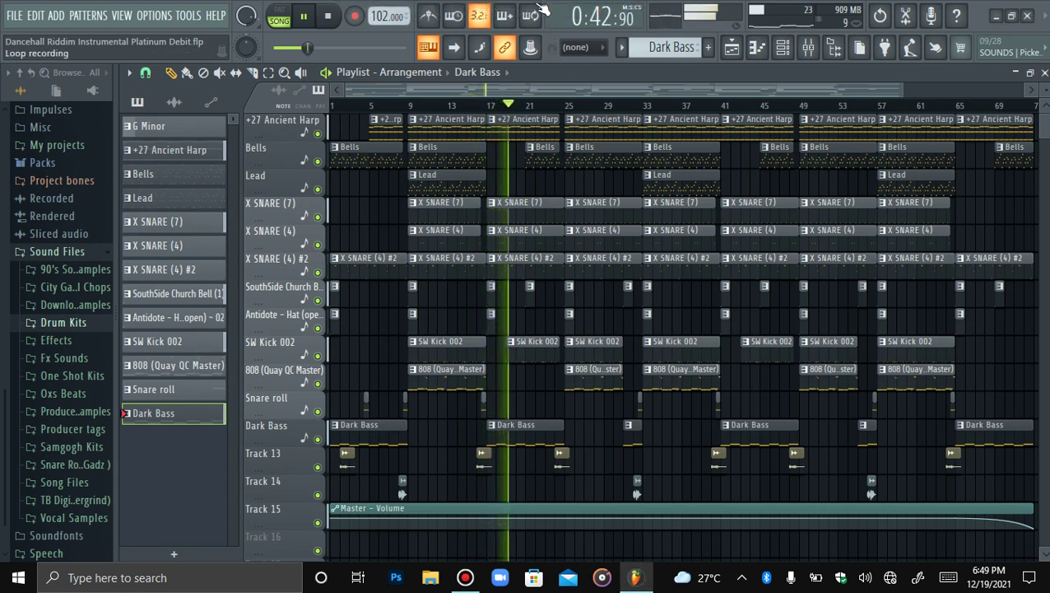
pyautogui.moveTo(614, 8)
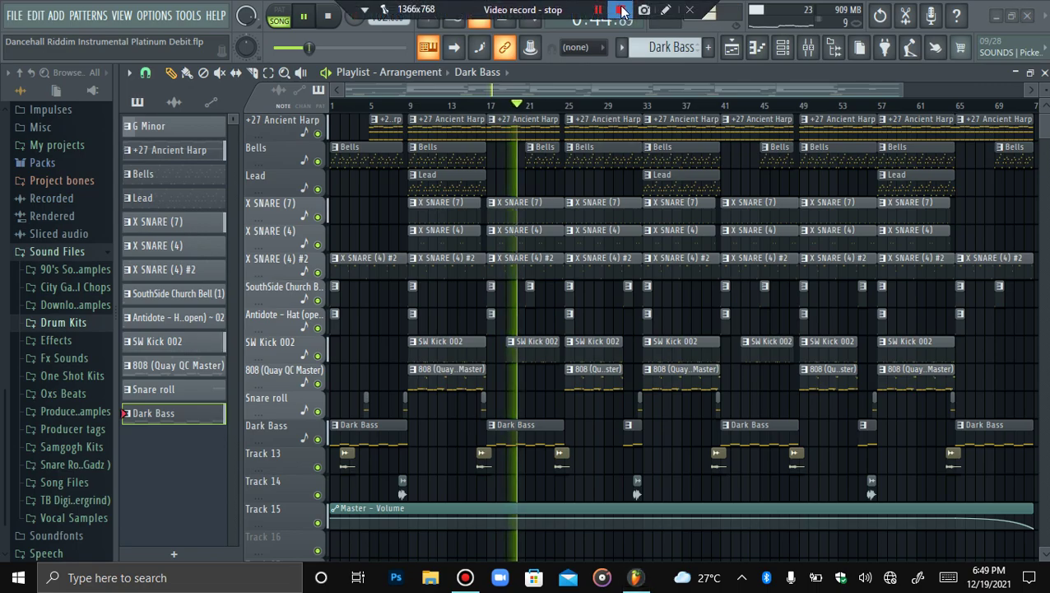